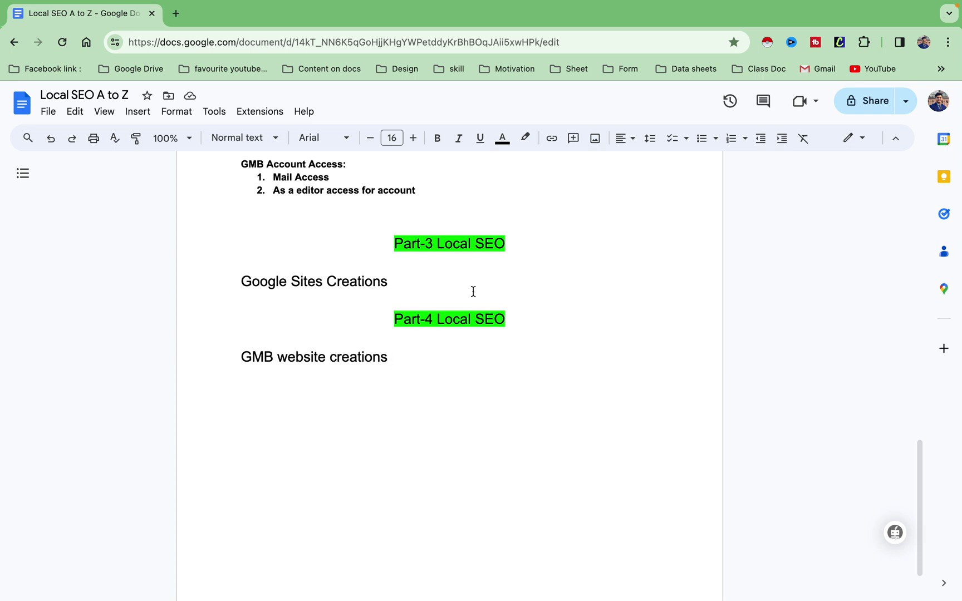
# Search Google for "google my business" in a new browser tab.
pyautogui.click(176, 13)
pyautogui.click(390, 287)
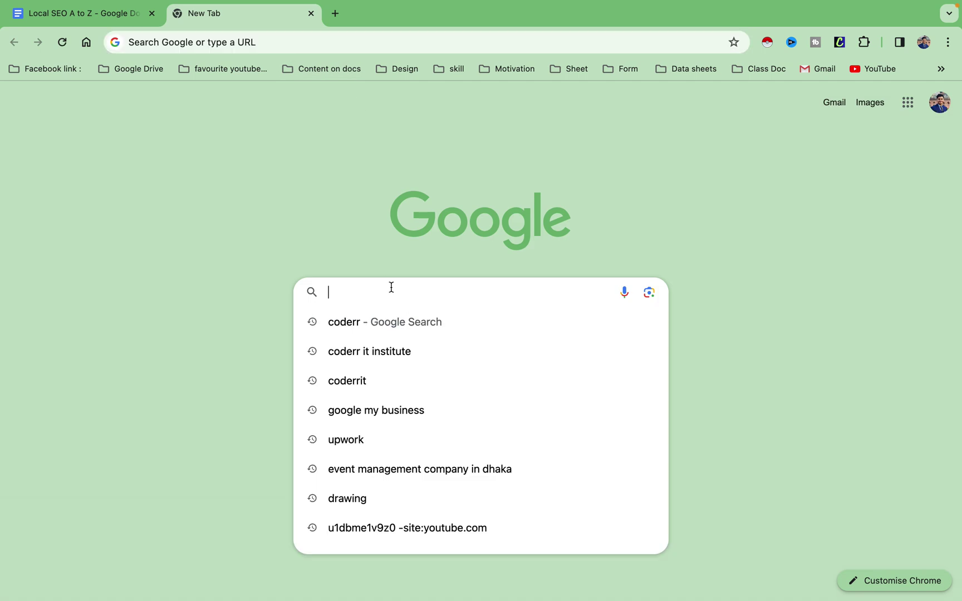
pyautogui.write('google m')
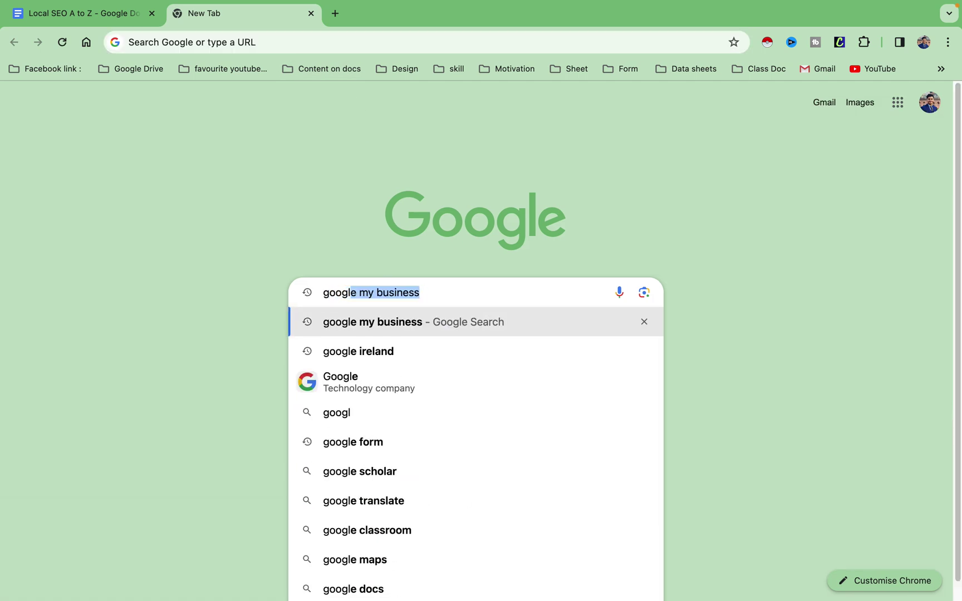
pyautogui.write('y b')
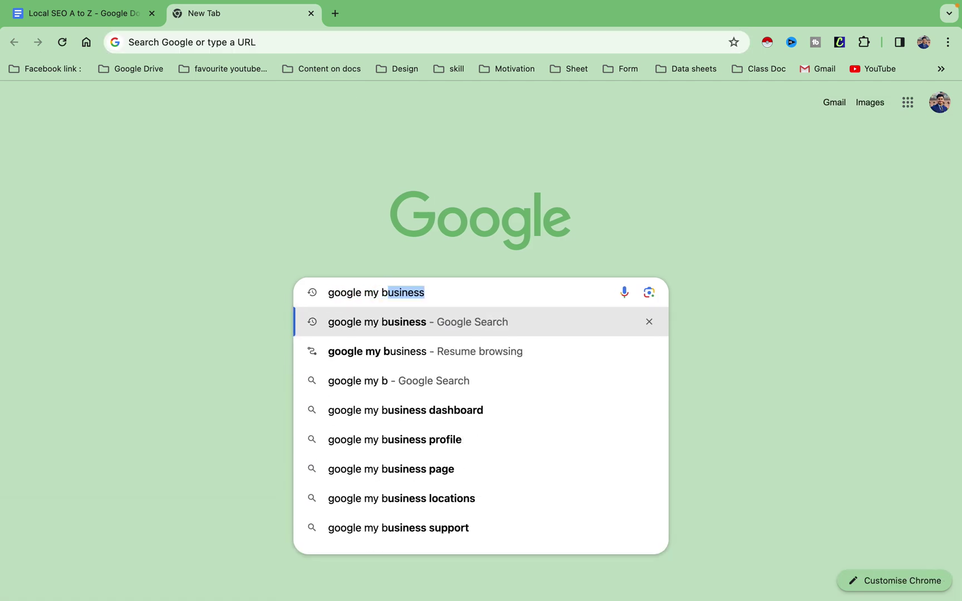
pyautogui.press('Return')
# Open the Google Business Profile site from the results and proceed to managing the businesses.
pyautogui.scroll(-6, 250, 334)
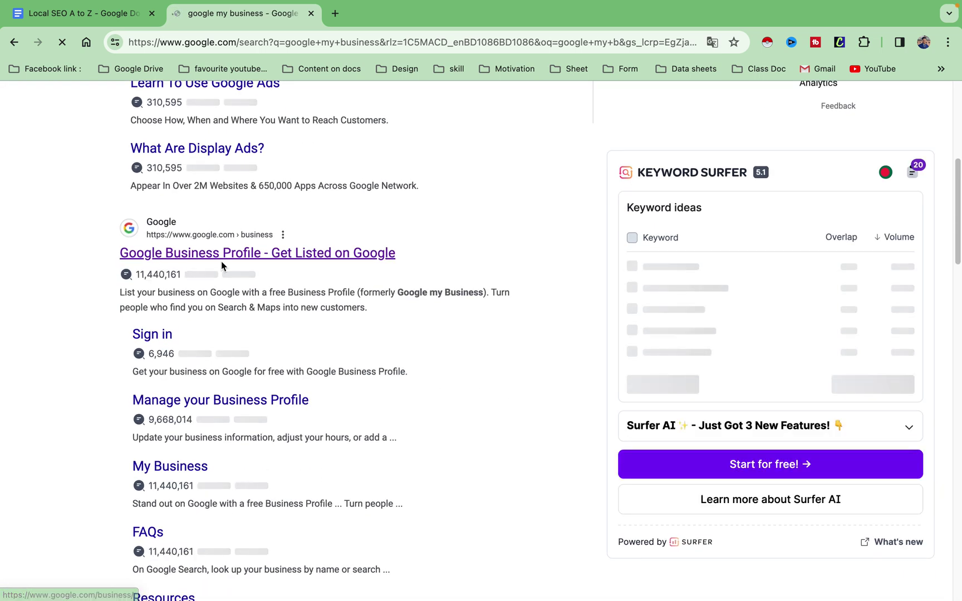
pyautogui.click(239, 256)
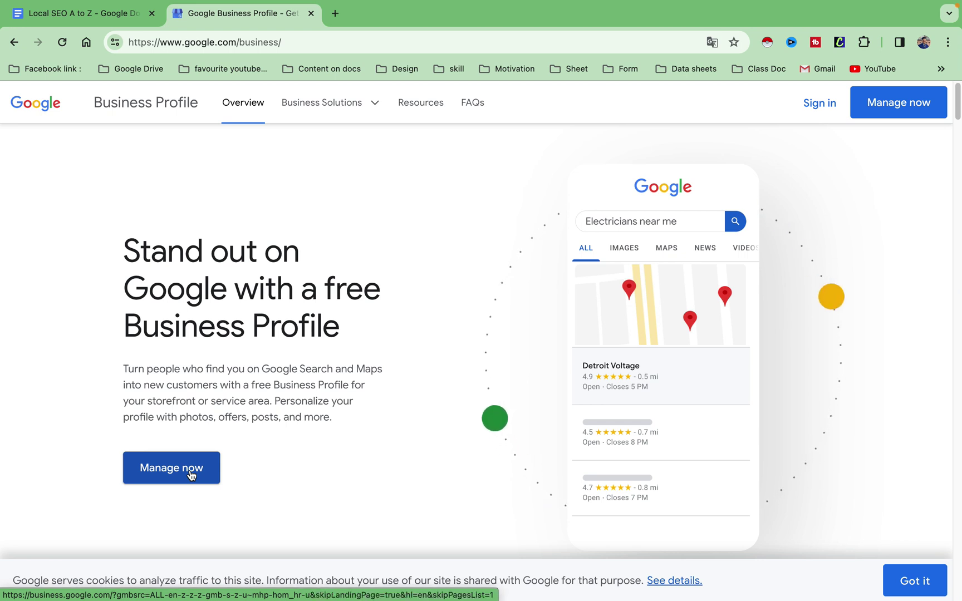
pyautogui.click(191, 475)
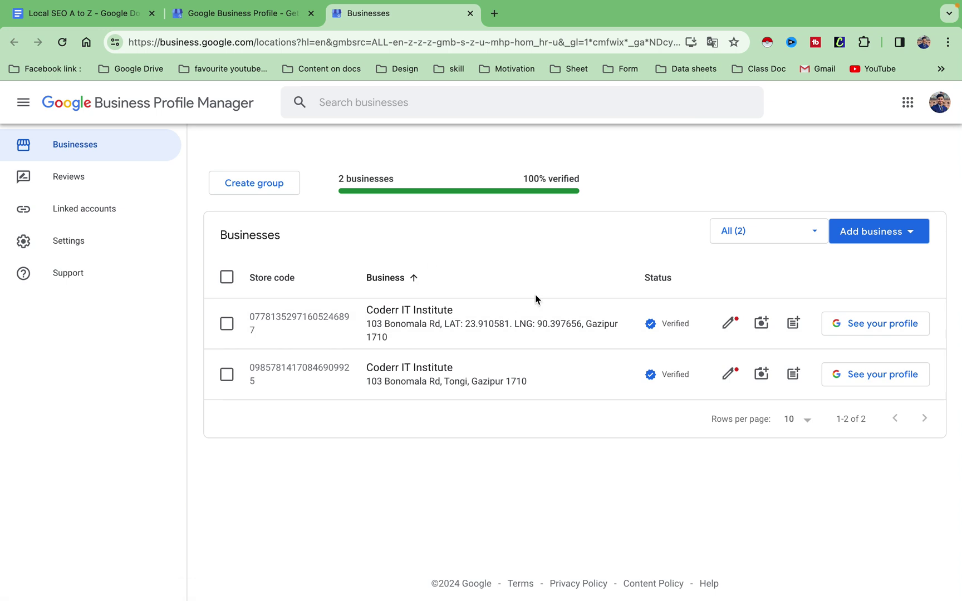
# Open the second listed Coderr IT Institute business profile and review its management options and business details.
pyautogui.click(868, 382)
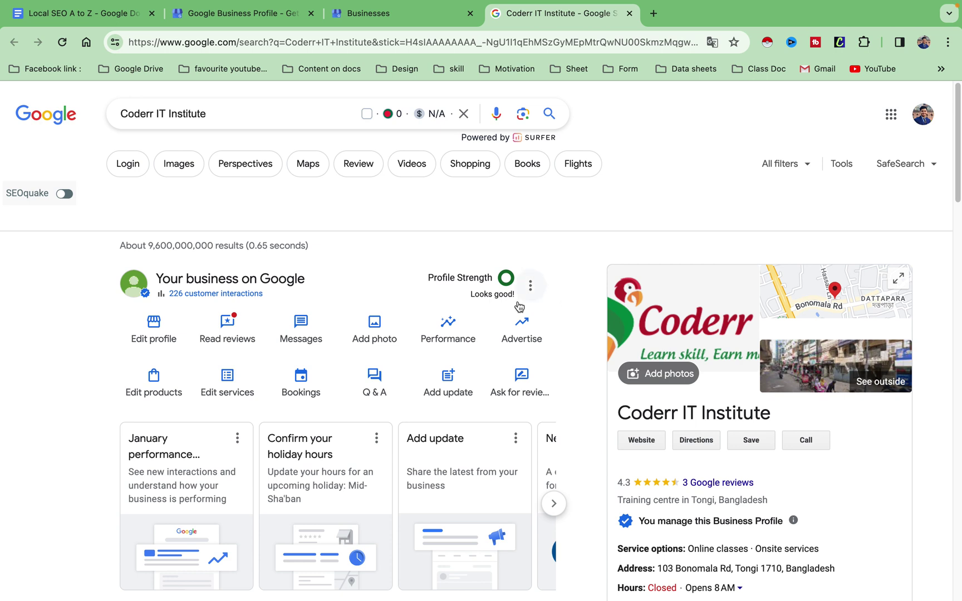
pyautogui.scroll(-2, 682, 348)
pyautogui.scroll(2, 682, 348)
pyautogui.scroll(-1, 790, 408)
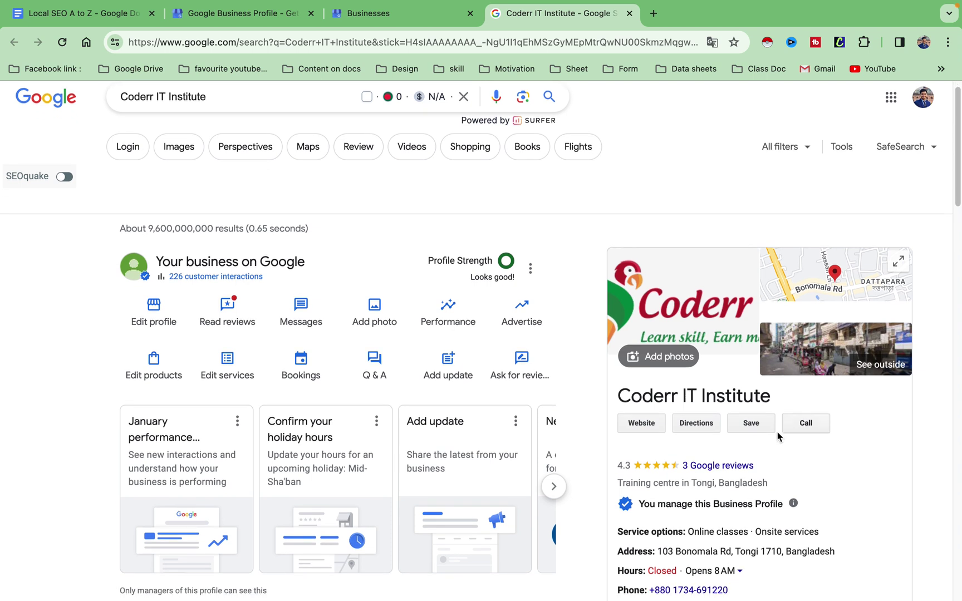
pyautogui.scroll(-4, 790, 408)
pyautogui.scroll(3, 748, 443)
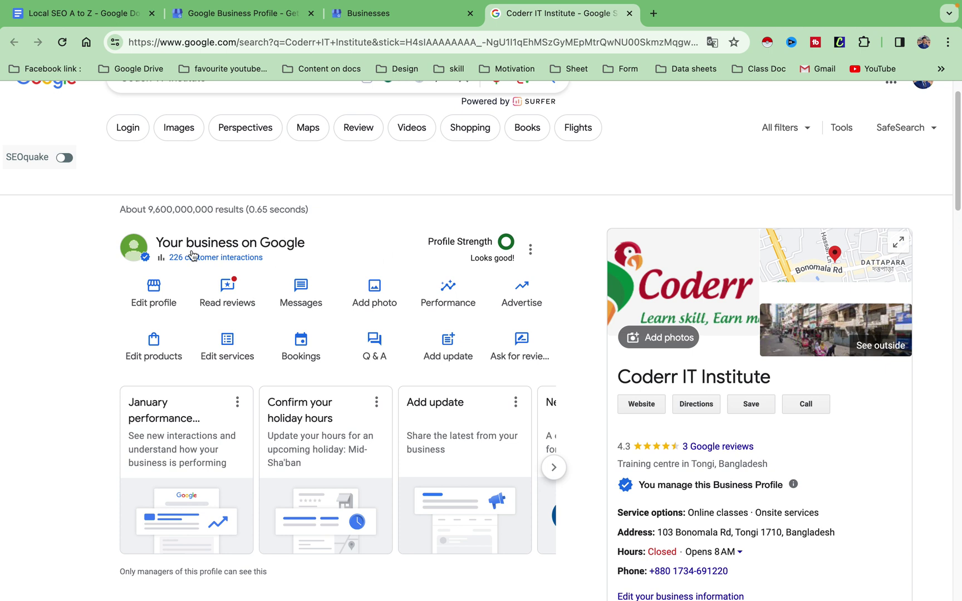
# Open the advanced settings of the Coderr IT Institute business profile.
pyautogui.click(530, 253)
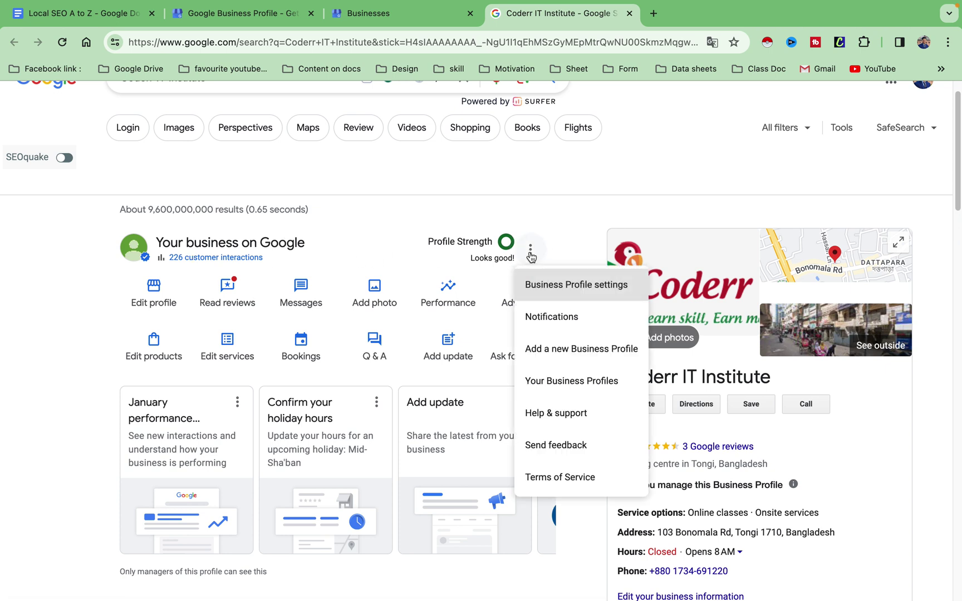
pyautogui.click(590, 289)
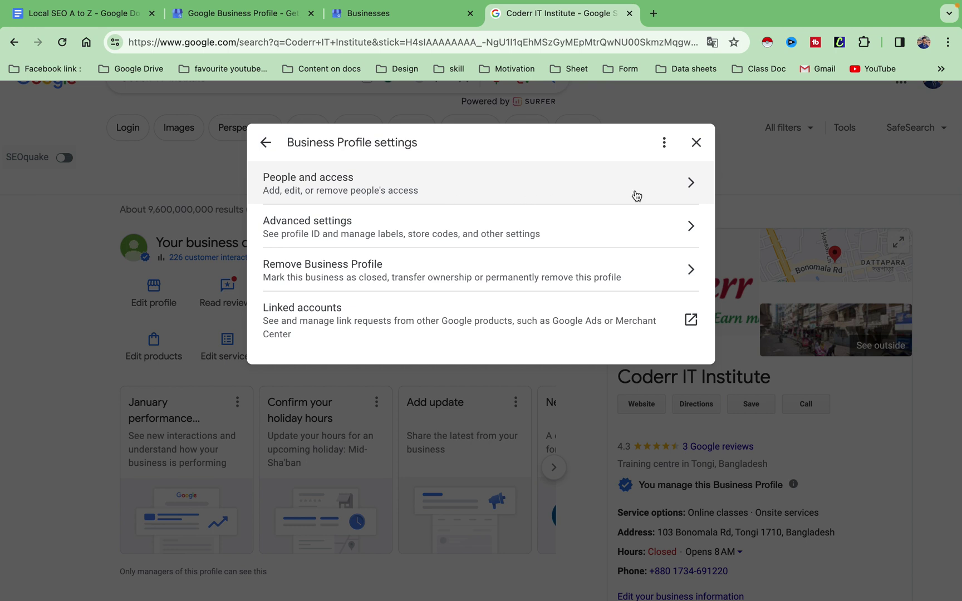
pyautogui.click(690, 228)
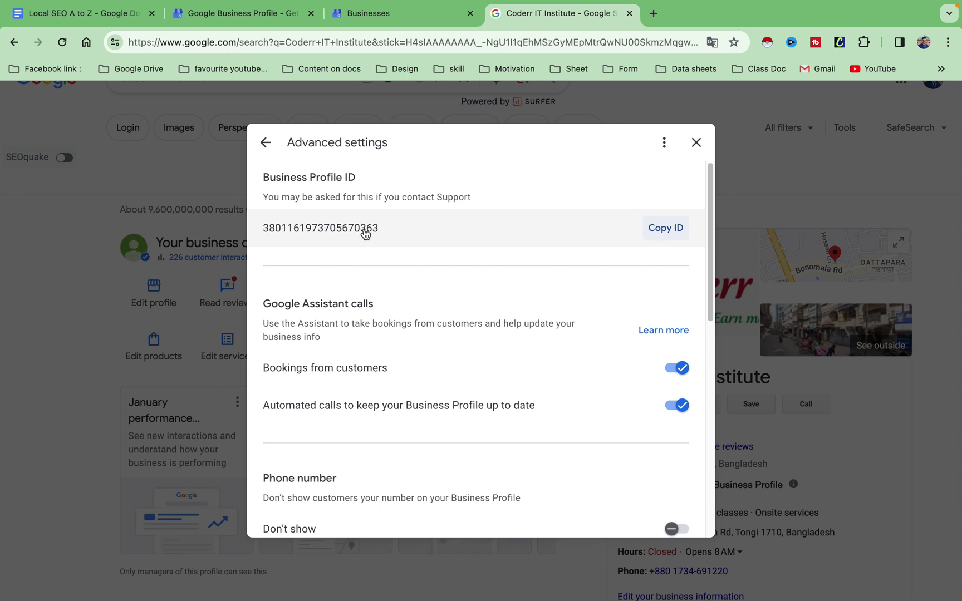
# Open the profile's store code for editing and copy the entire code.
pyautogui.scroll(-2, 375, 254)
pyautogui.scroll(-6, 397, 285)
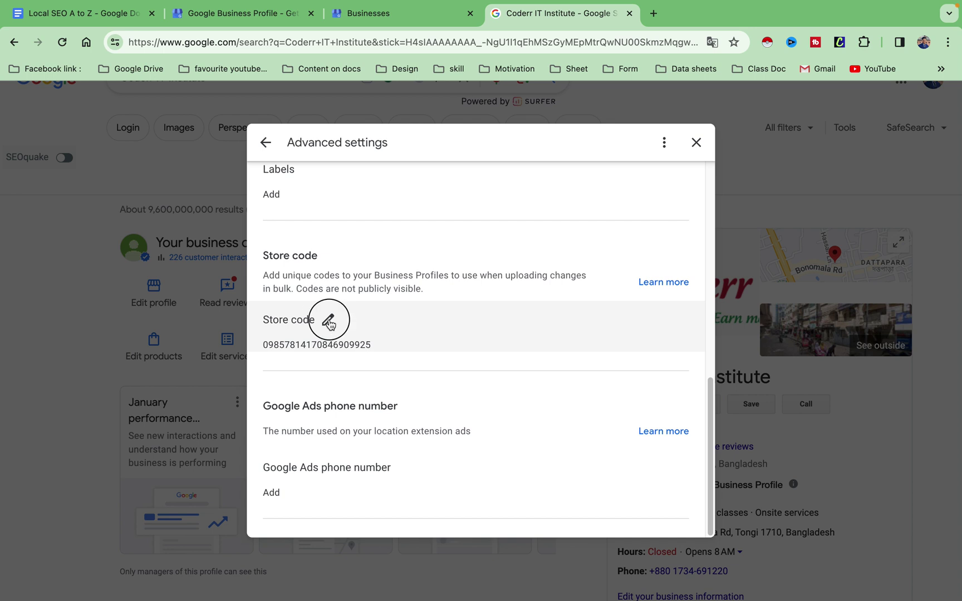
pyautogui.click(329, 322)
pyautogui.doubleClick(350, 356)
pyautogui.rightClick(350, 357)
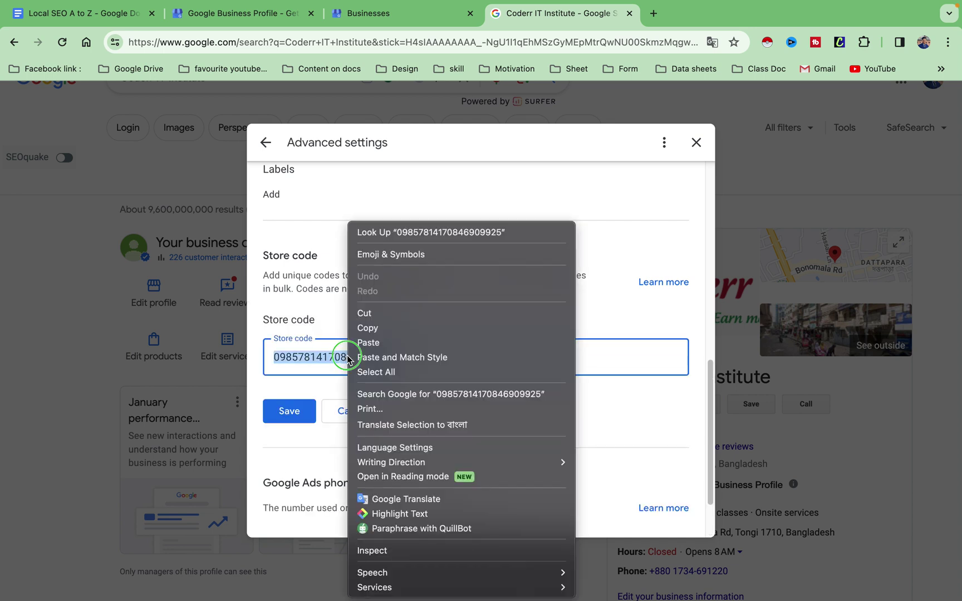
pyautogui.click(366, 328)
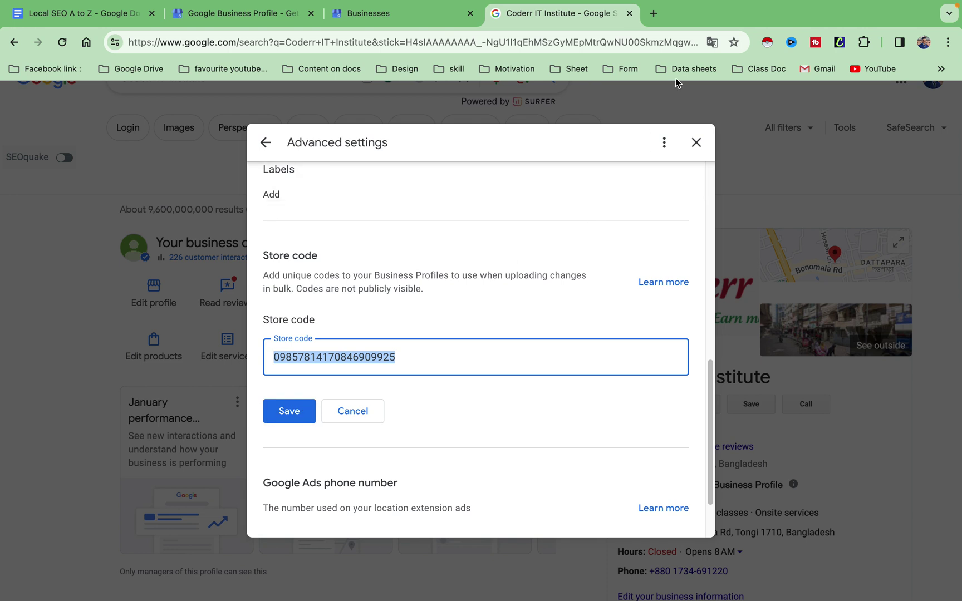
# Enter the address business.google.com/u/0/site/l/ in a new browser tab.
pyautogui.click(653, 14)
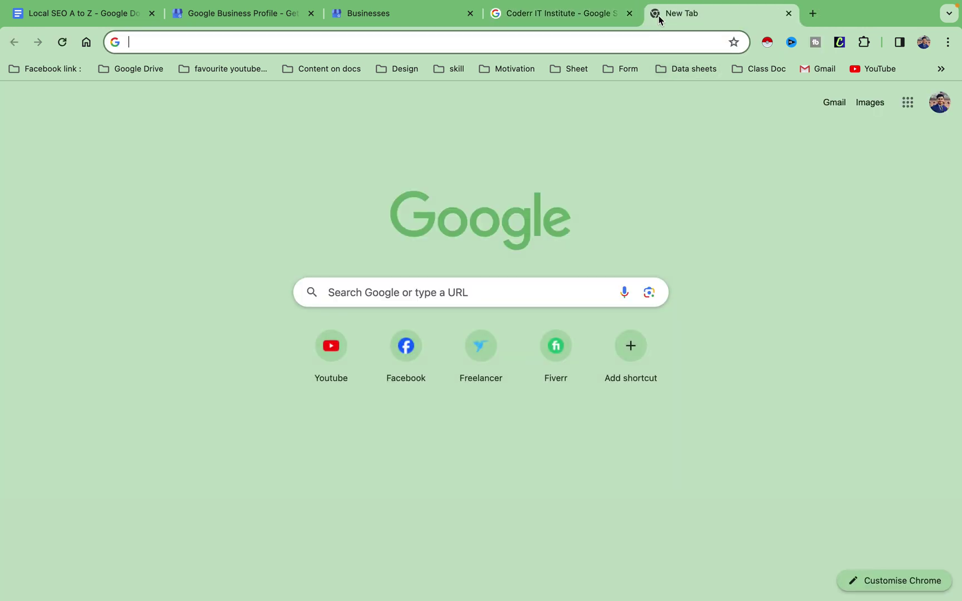
pyautogui.click(567, 42)
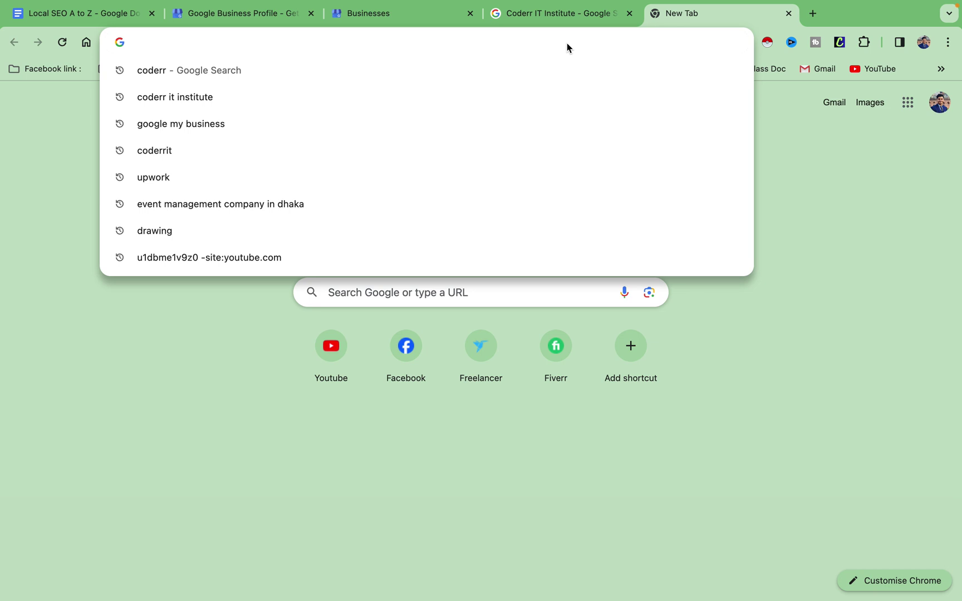
pyautogui.write('busines')
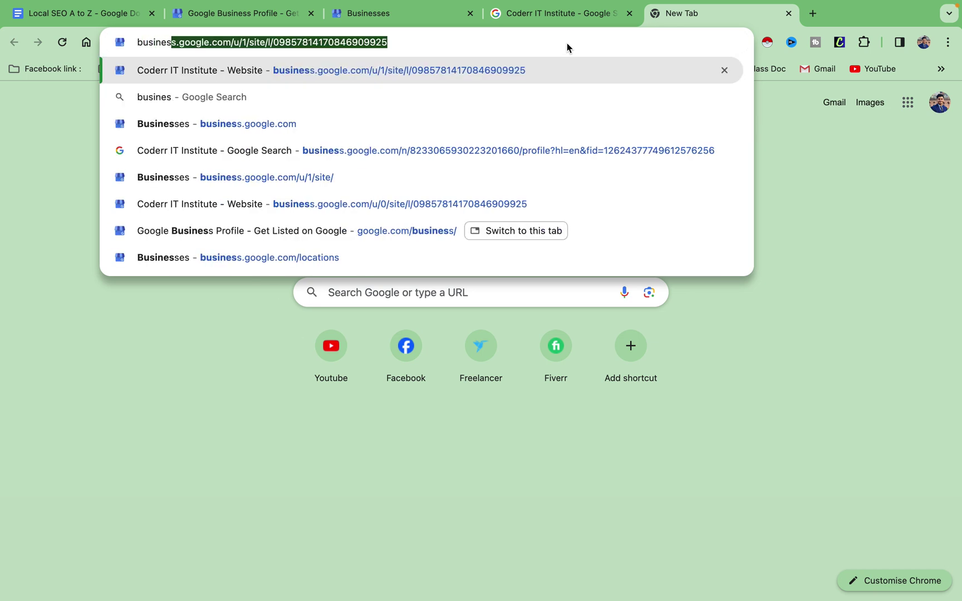
pyautogui.write('s.google.com')
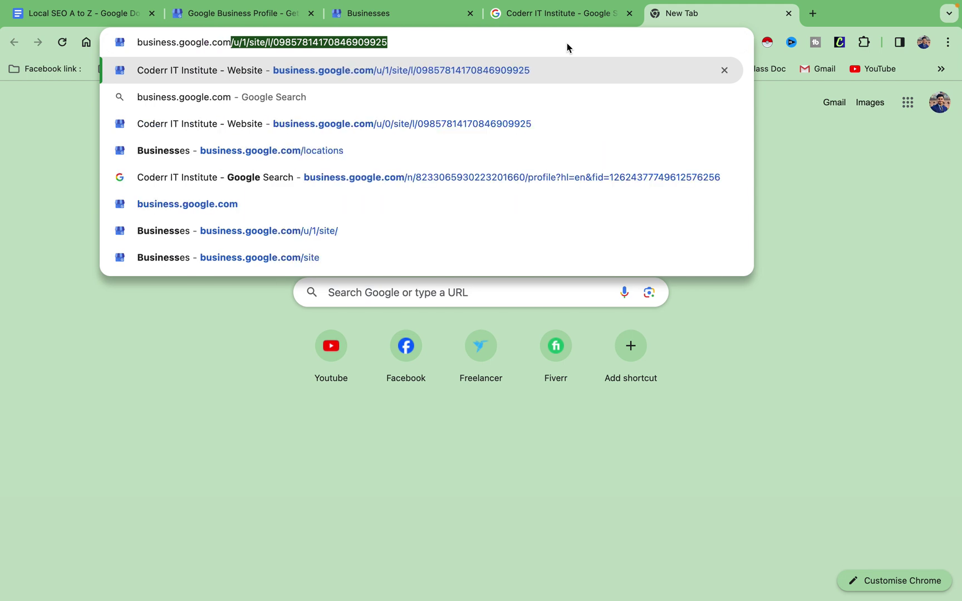
pyautogui.write('/u/')
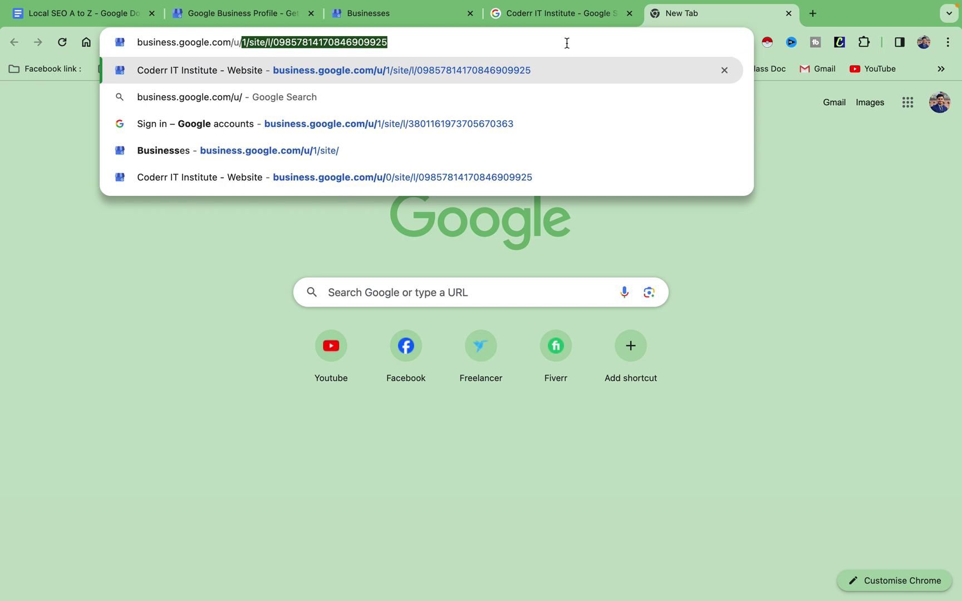
pyautogui.write('0')
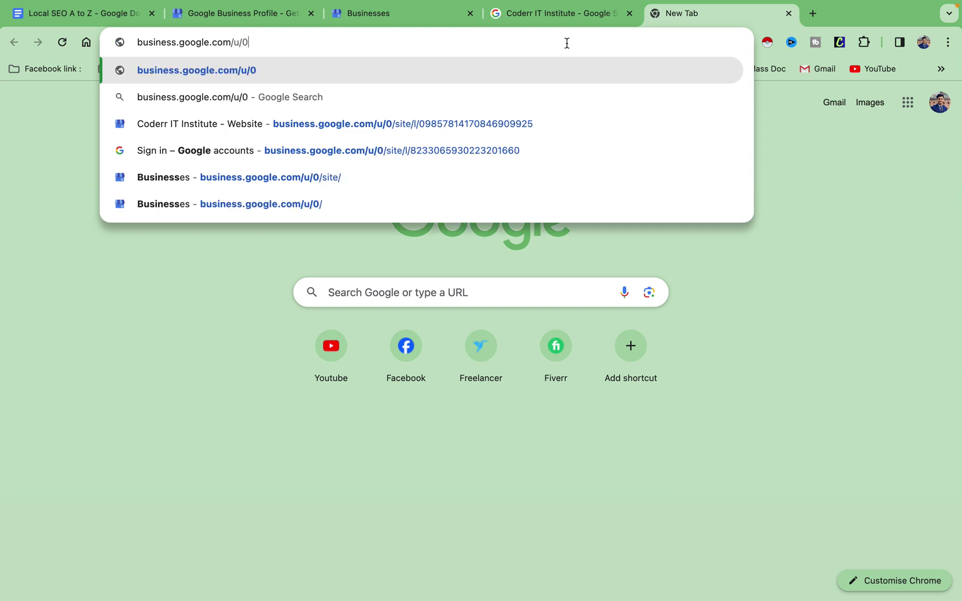
pyautogui.write('/')
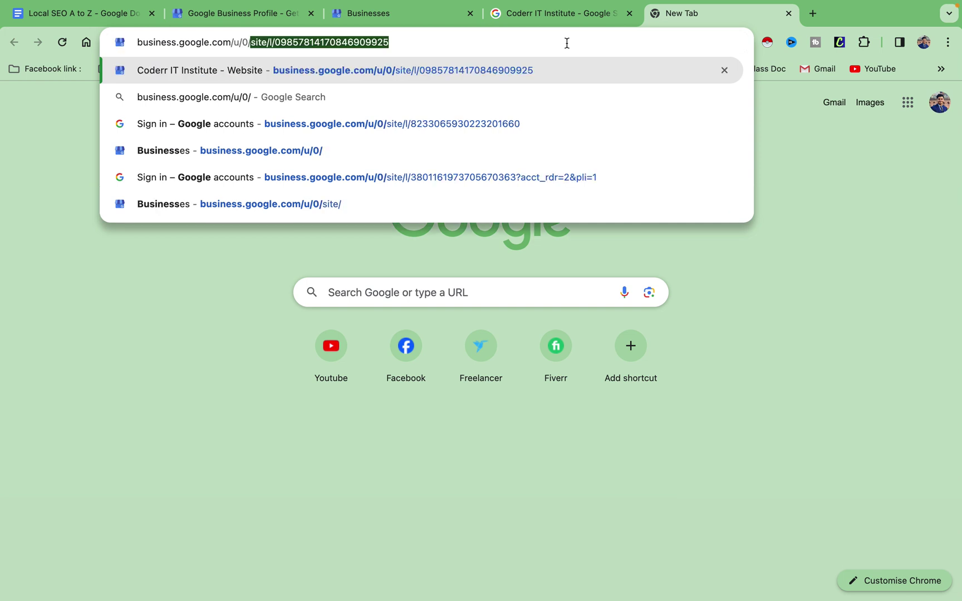
pyautogui.write('site')
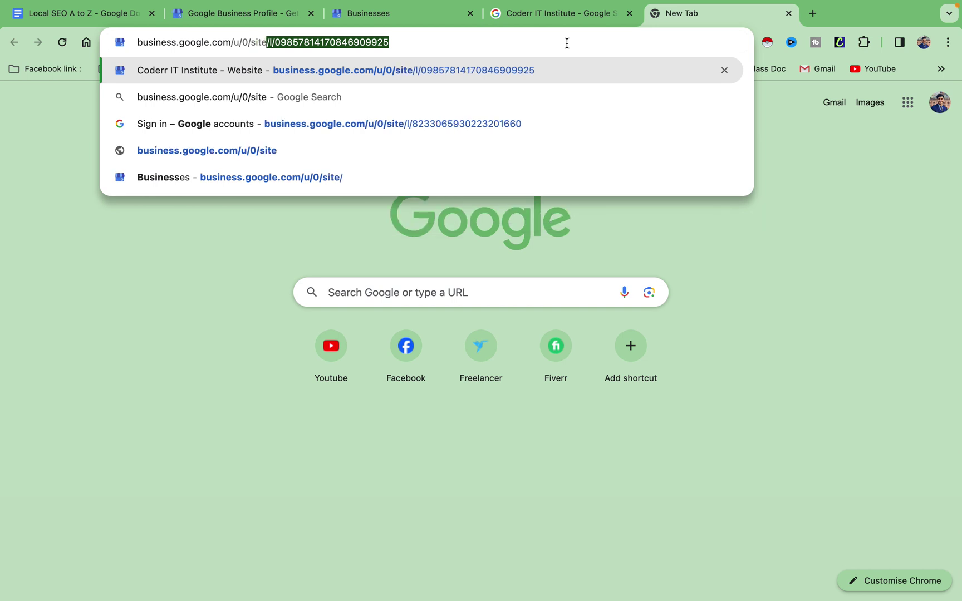
pyautogui.write('/')
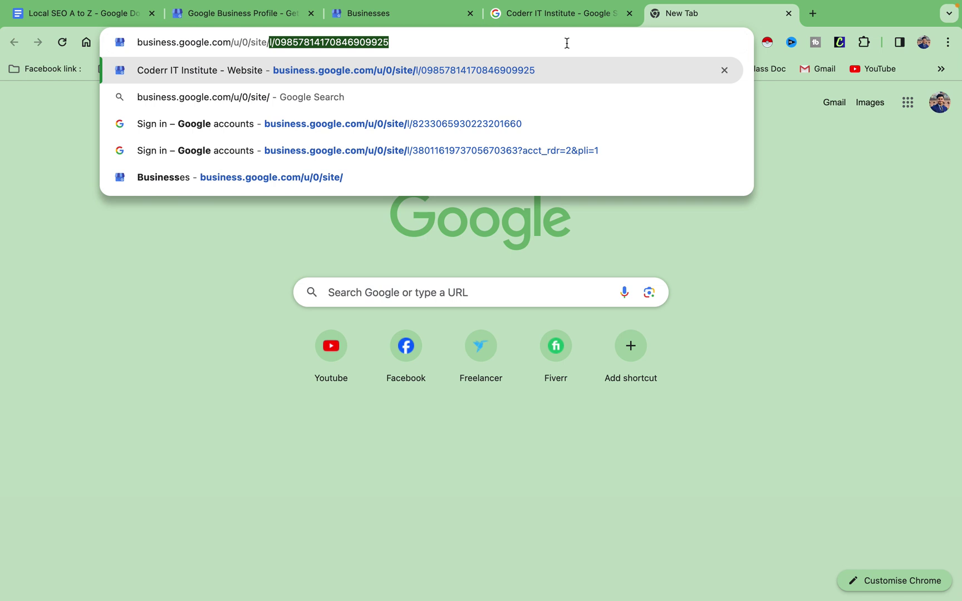
pyautogui.write('l')
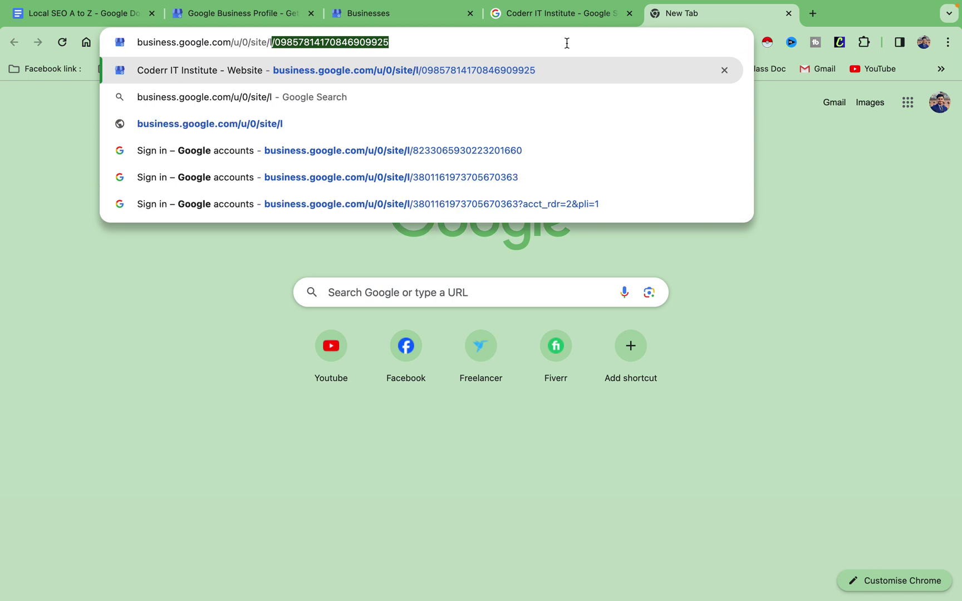
pyautogui.write('/')
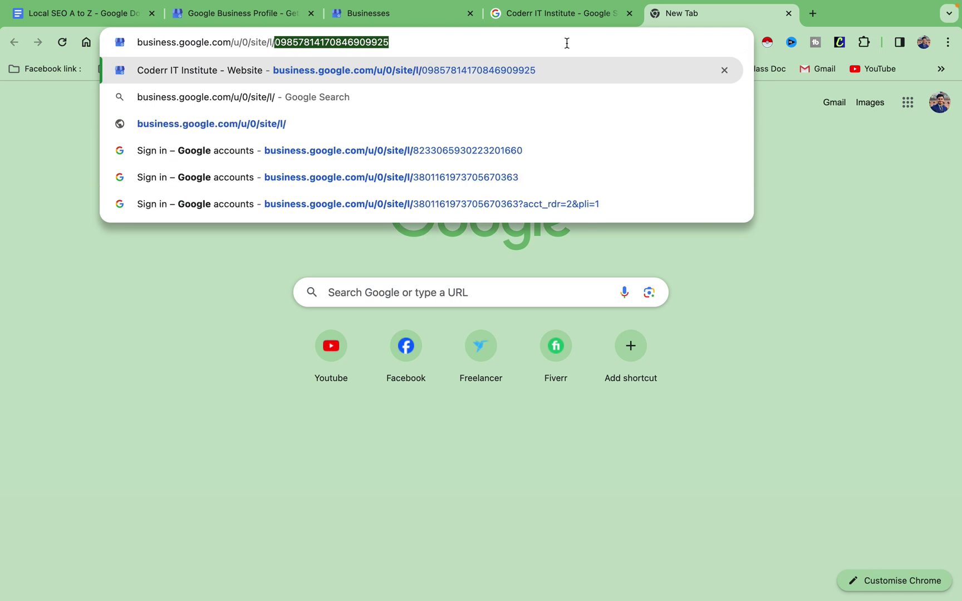
# Replace the autocompleted code at the end of the address with the copied store code and load the page.
pyautogui.press('Right')
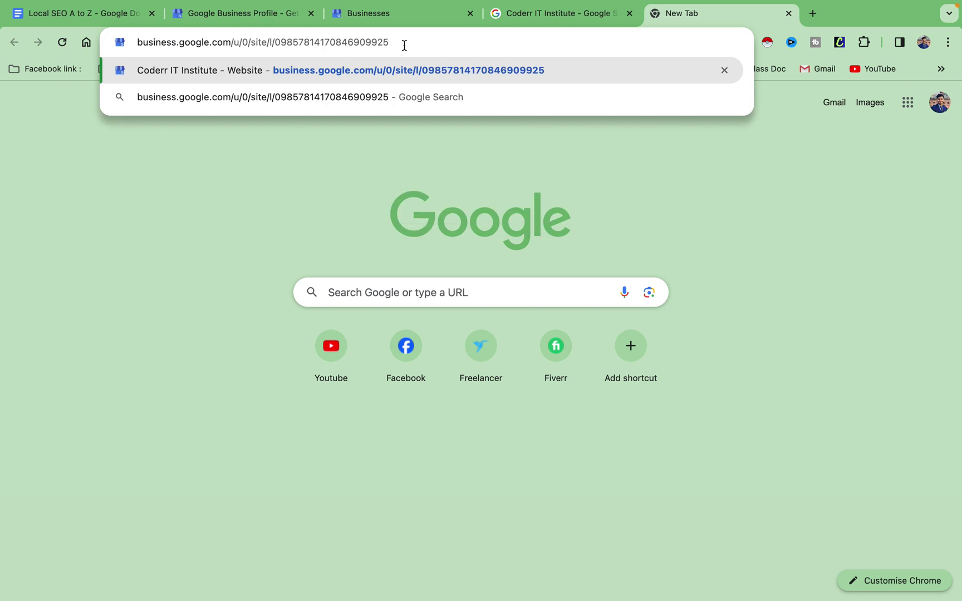
pyautogui.press('BackSpace')
pyautogui.press('BackSpace')
pyautogui.press('BackSpace')
pyautogui.press('BackSpace')
pyautogui.press('BackSpace')
pyautogui.press('BackSpace')
pyautogui.press('BackSpace')
pyautogui.press('BackSpace')
pyautogui.press('BackSpace')
pyautogui.press('BackSpace')
pyautogui.press('BackSpace')
pyautogui.press('BackSpace')
pyautogui.press('BackSpace')
pyautogui.press('BackSpace')
pyautogui.press('BackSpace')
pyautogui.press('BackSpace')
pyautogui.press('BackSpace')
pyautogui.press('BackSpace')
pyautogui.press('BackSpace')
pyautogui.press('BackSpace')
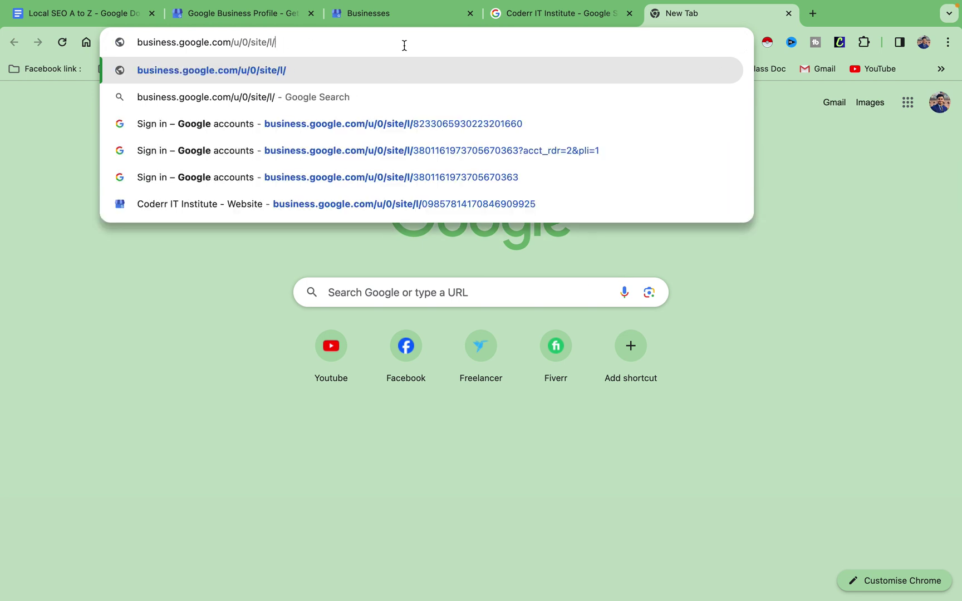
pyautogui.rightClick(388, 43)
pyautogui.click(421, 125)
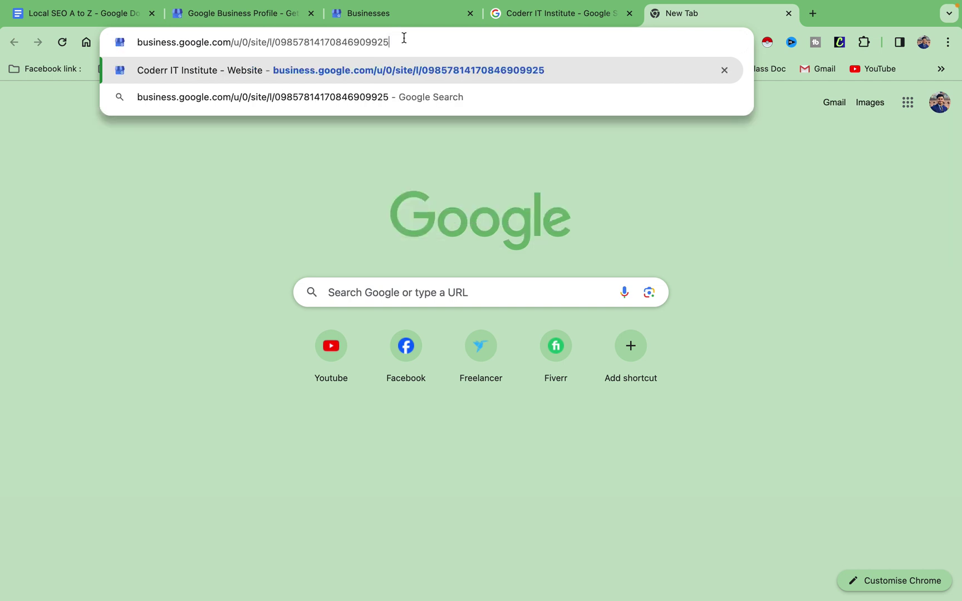
pyautogui.press('Return')
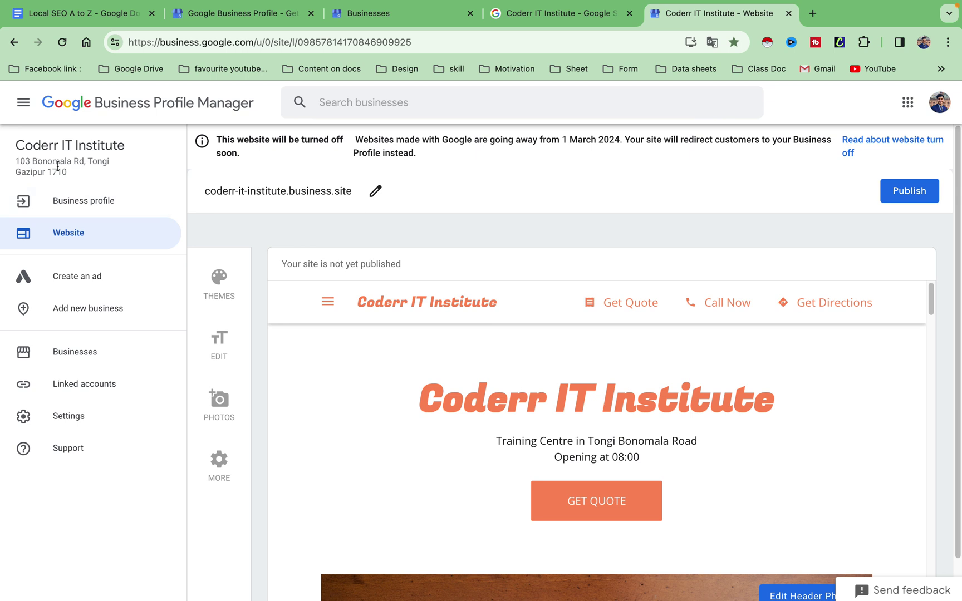
# Examine the Coderr IT Institute website editor, including the business details and the site preview down to the Updates section.
pyautogui.moveTo(68, 172); pyautogui.dragTo(18, 145)
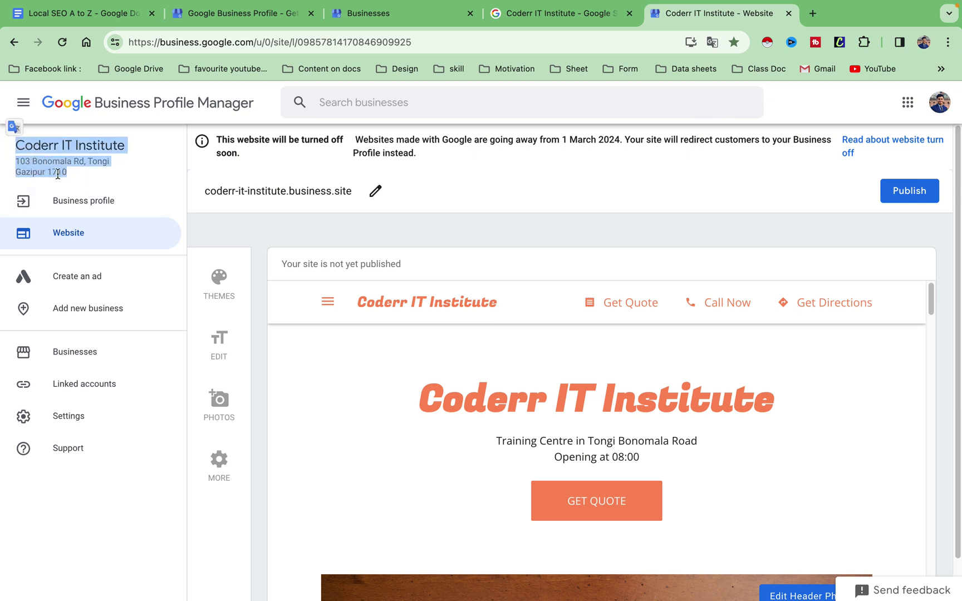
pyautogui.click(64, 236)
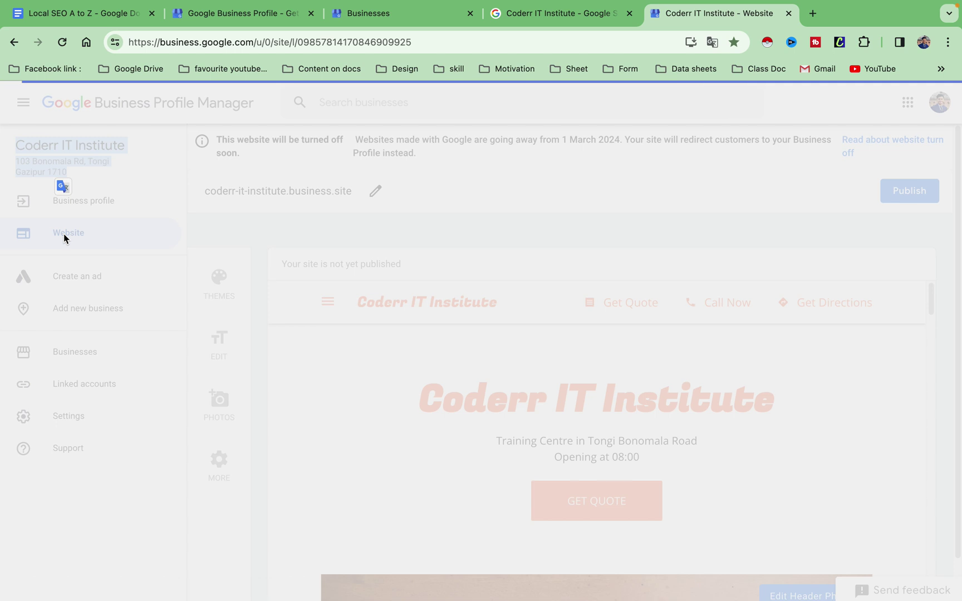
pyautogui.scroll(-5, 586, 345)
pyautogui.scroll(5, 586, 345)
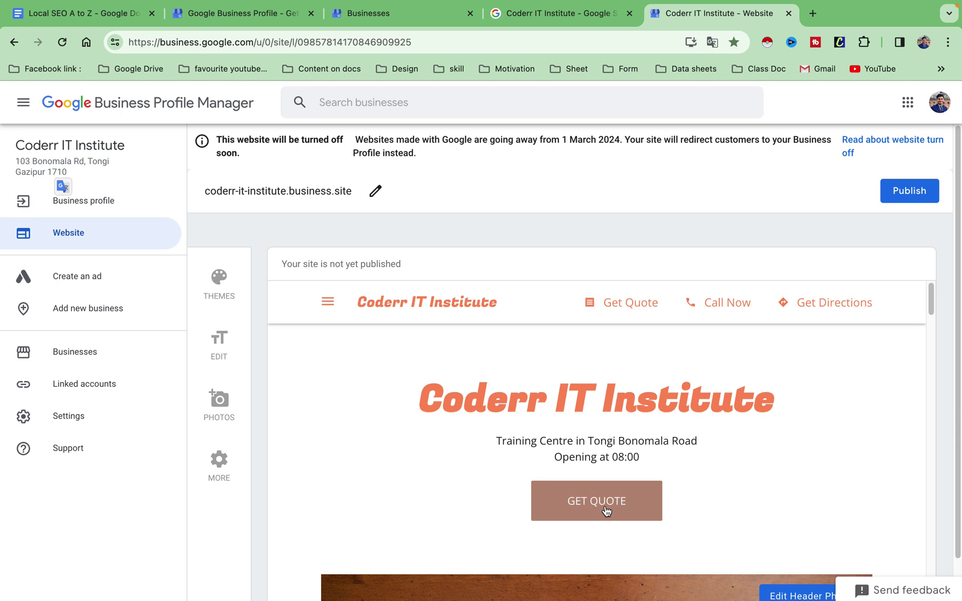
pyautogui.moveTo(933, 302); pyautogui.dragTo(940, 379)
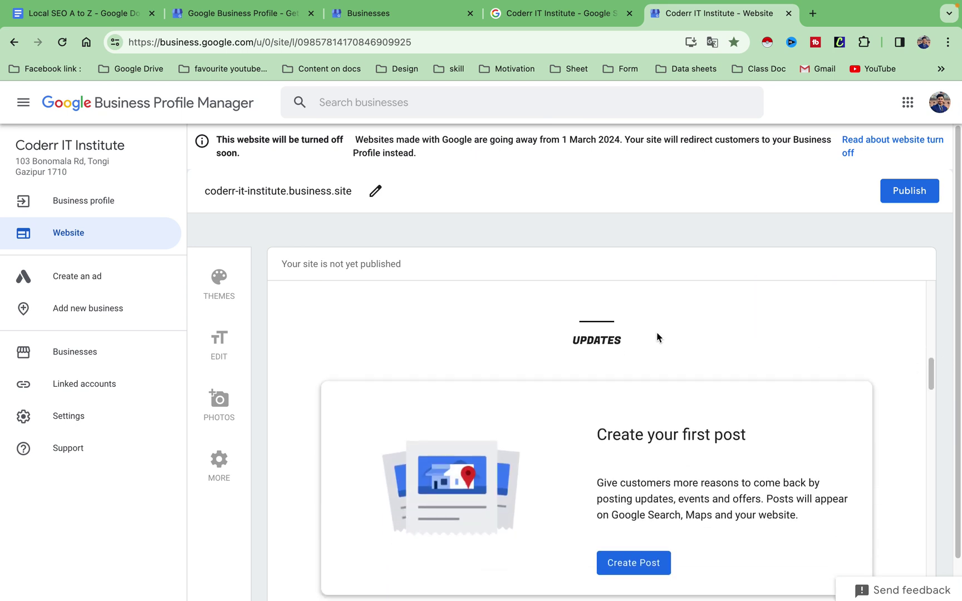
# Close the profile's advanced settings in the Google Search tab and return to the website editor.
pyautogui.click(526, 14)
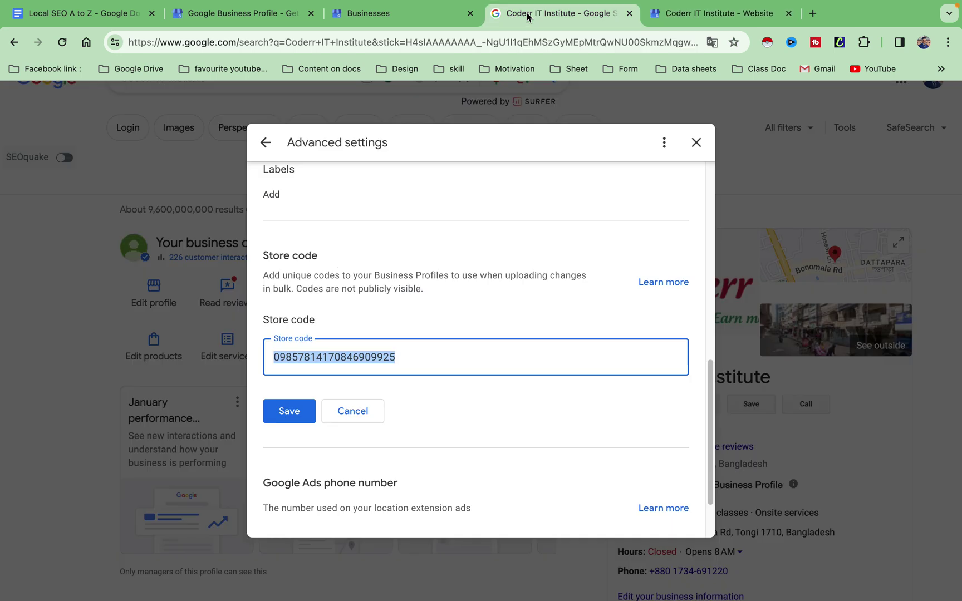
pyautogui.click(695, 142)
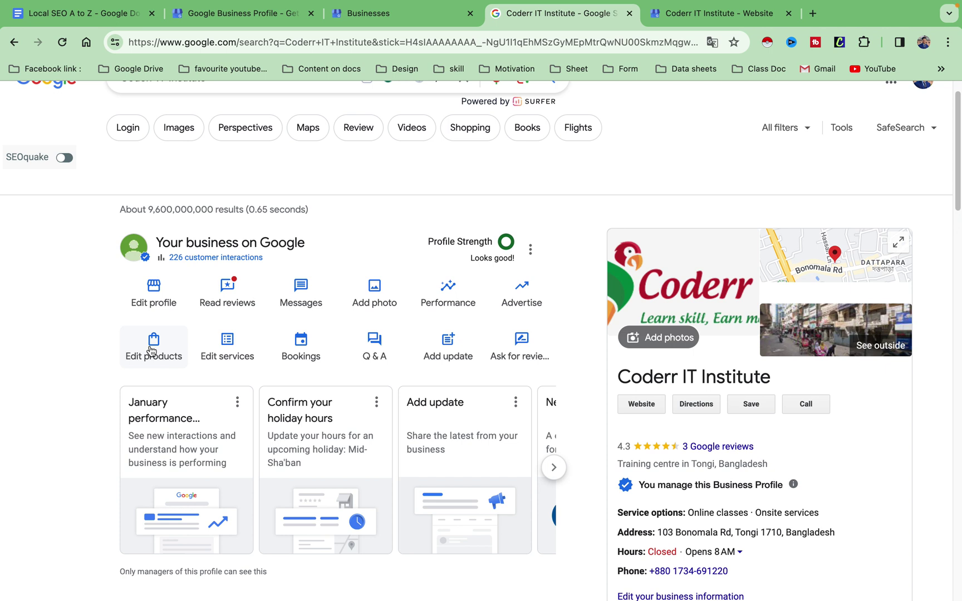
pyautogui.click(702, 15)
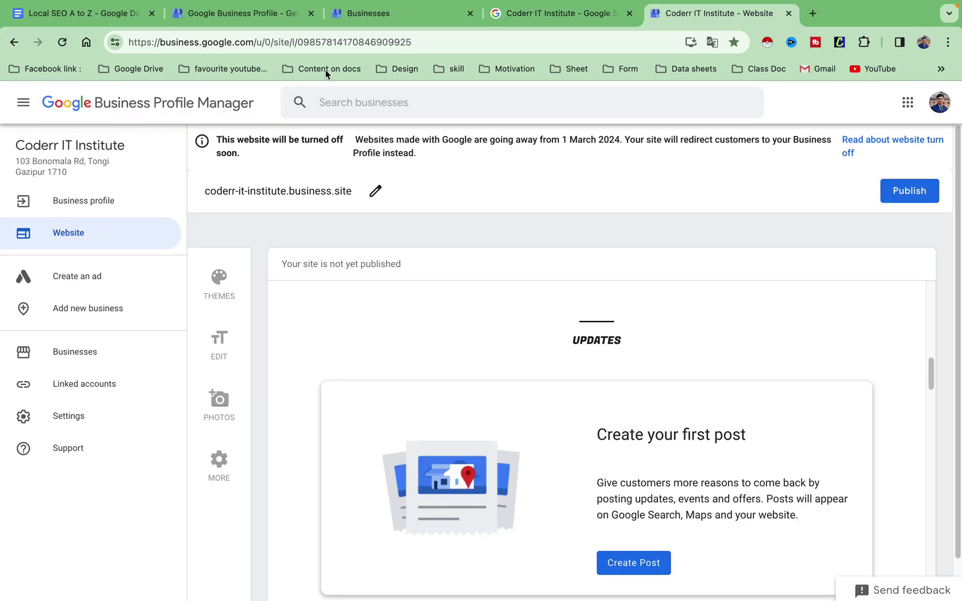
pyautogui.scroll(-2, 650, 471)
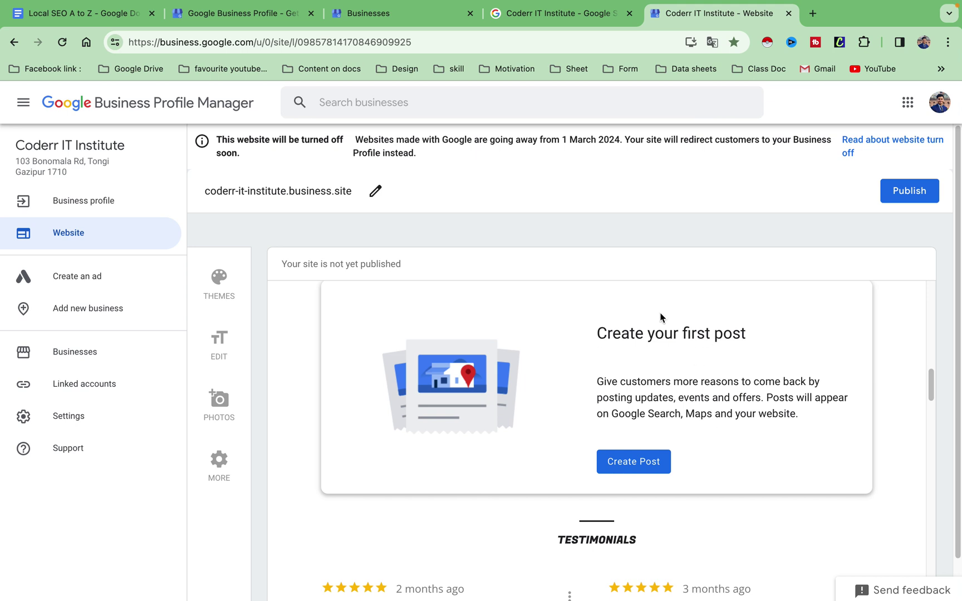
# Review the Coderr IT Institute business profile in the Google Search tab, including its updates, questions, reviews and business description.
pyautogui.click(546, 16)
pyautogui.scroll(-6, 716, 470)
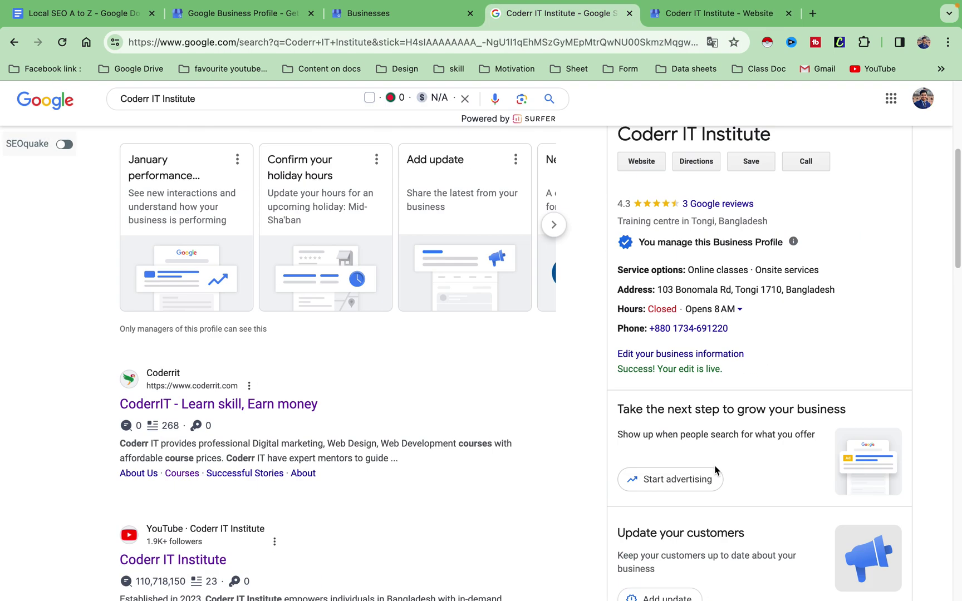
pyautogui.scroll(-2, 716, 470)
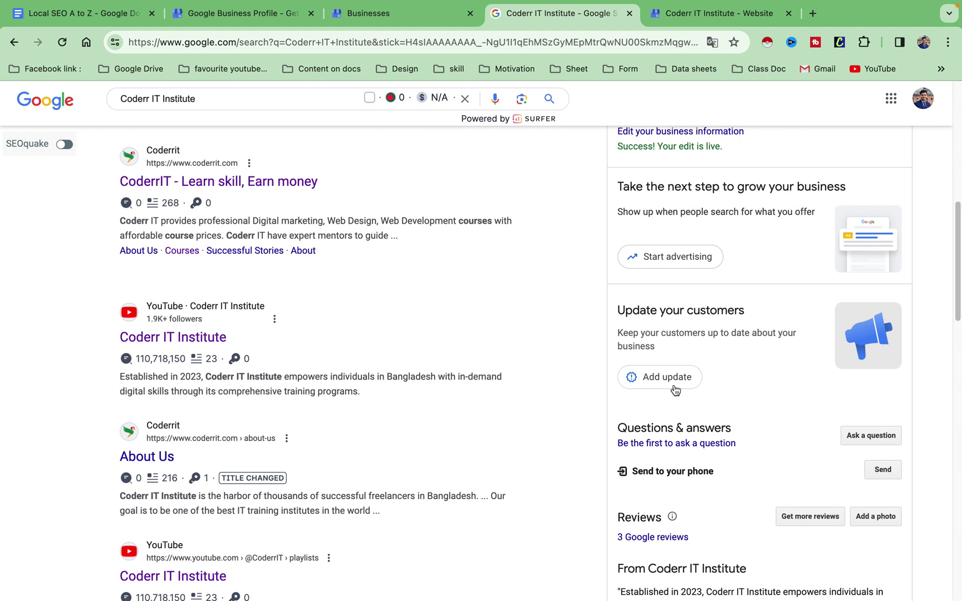
pyautogui.scroll(-1, 723, 371)
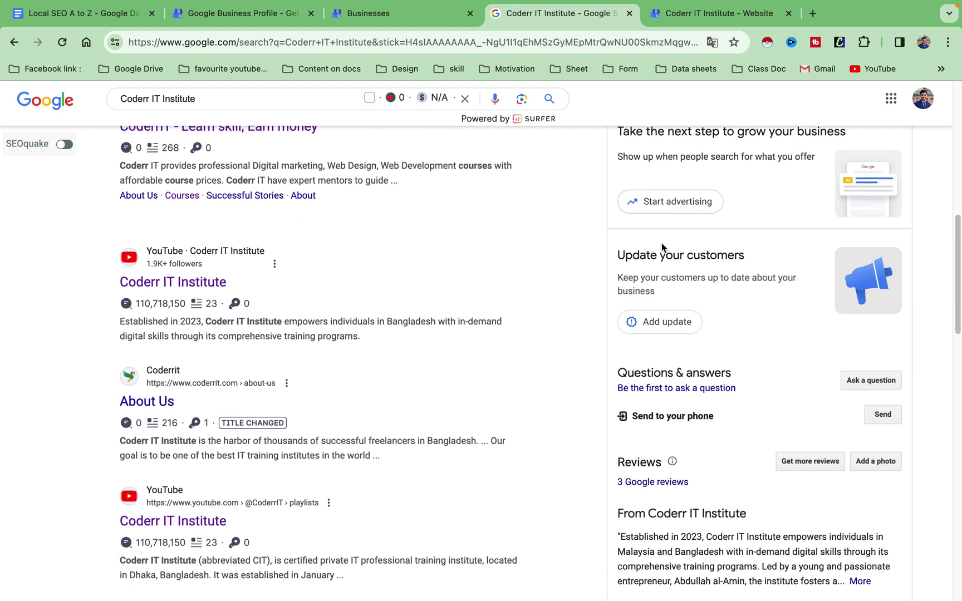
pyautogui.scroll(2, 659, 240)
pyautogui.scroll(-6, 713, 350)
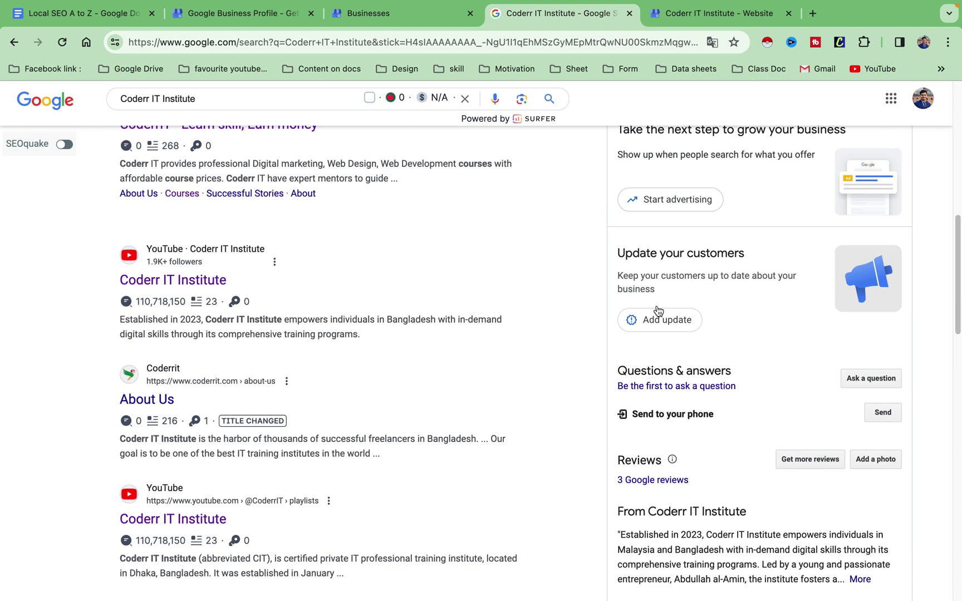
pyautogui.scroll(15, 312, 361)
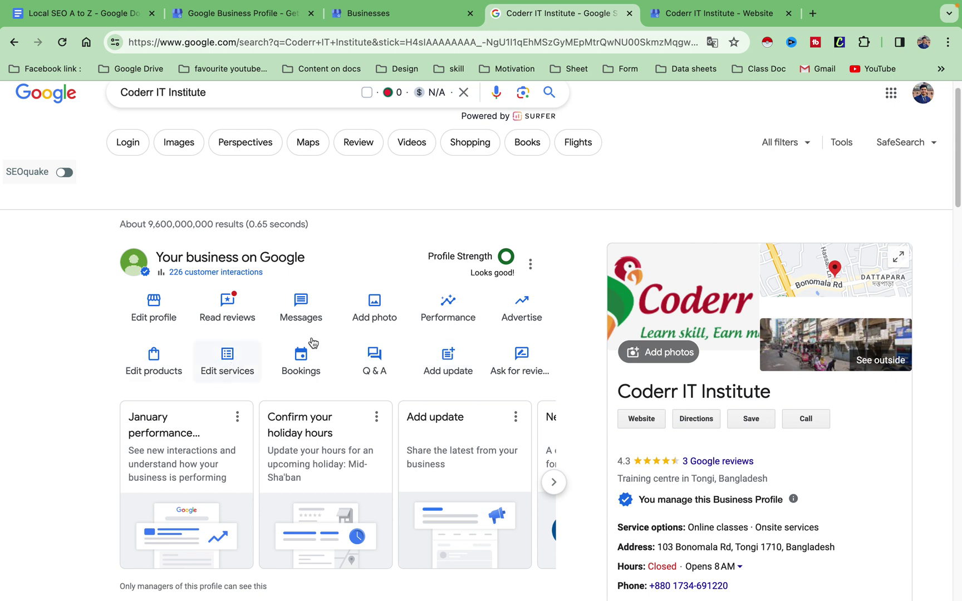
# Return to the website editor and examine the Testimonials, About Us and Gallery sections of the site preview.
pyautogui.click(678, 12)
pyautogui.scroll(2, 621, 368)
pyautogui.scroll(-1, 656, 418)
pyautogui.scroll(-3, 621, 458)
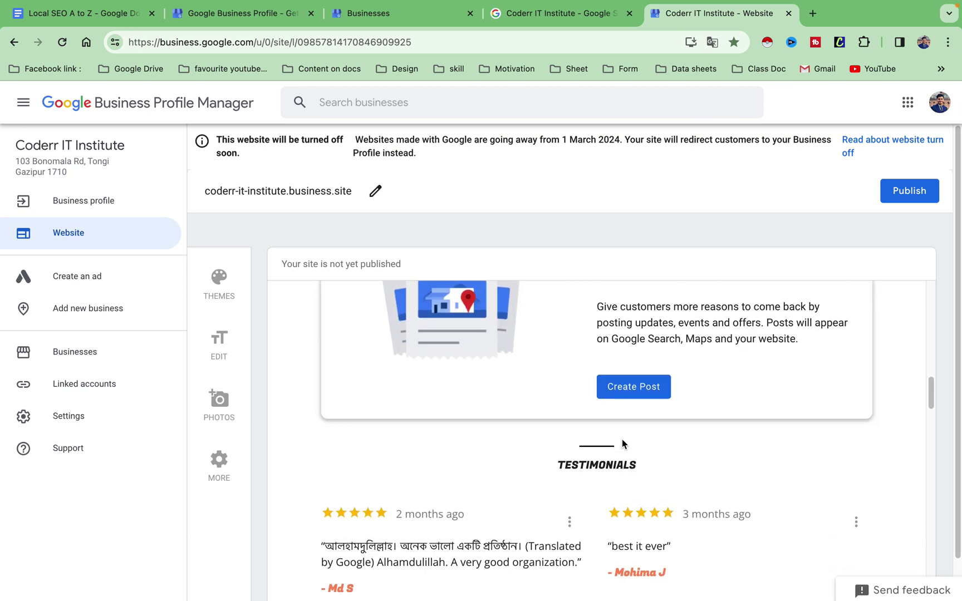
pyautogui.scroll(-3, 612, 423)
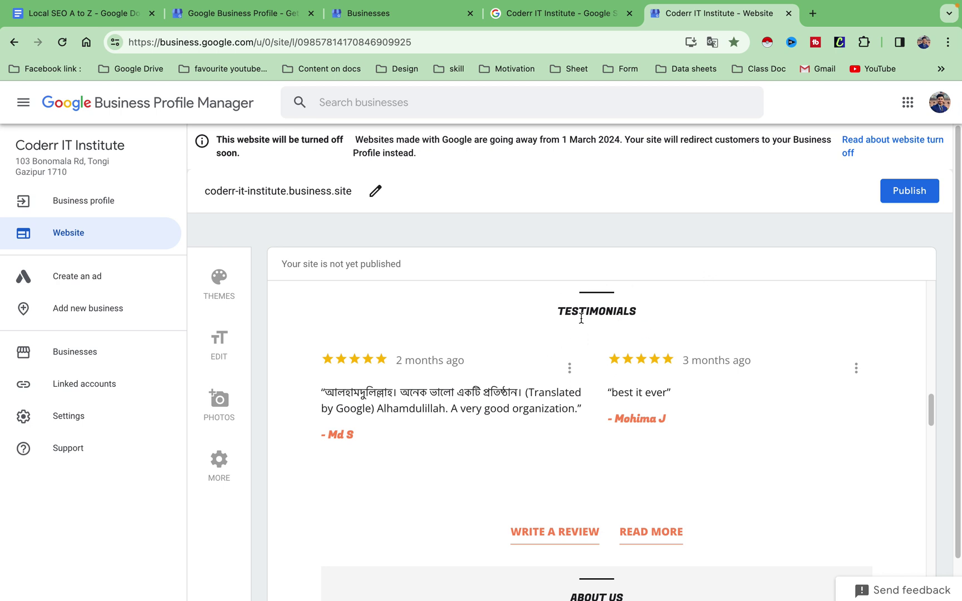
pyautogui.scroll(-5, 600, 411)
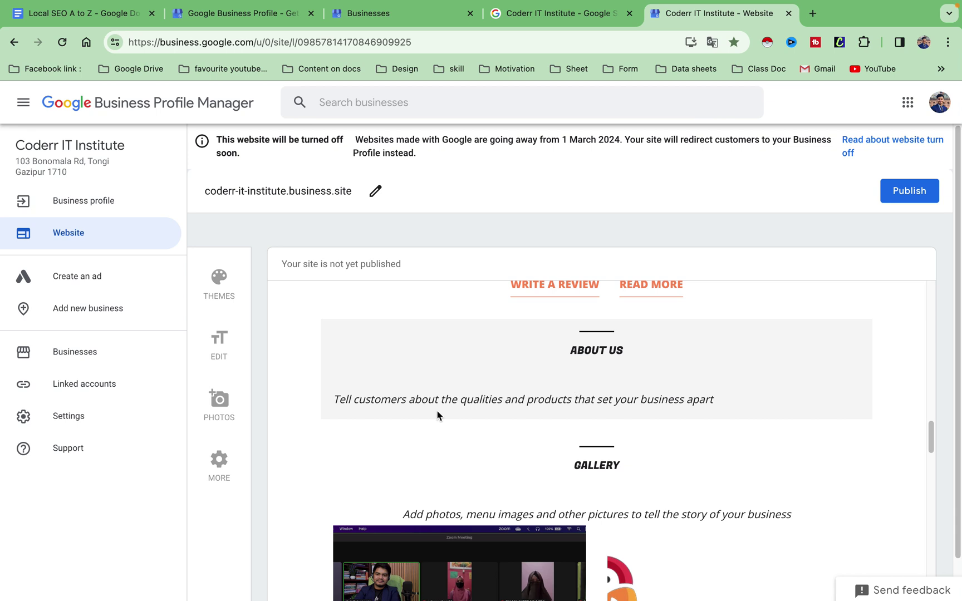
pyautogui.scroll(-3, 571, 395)
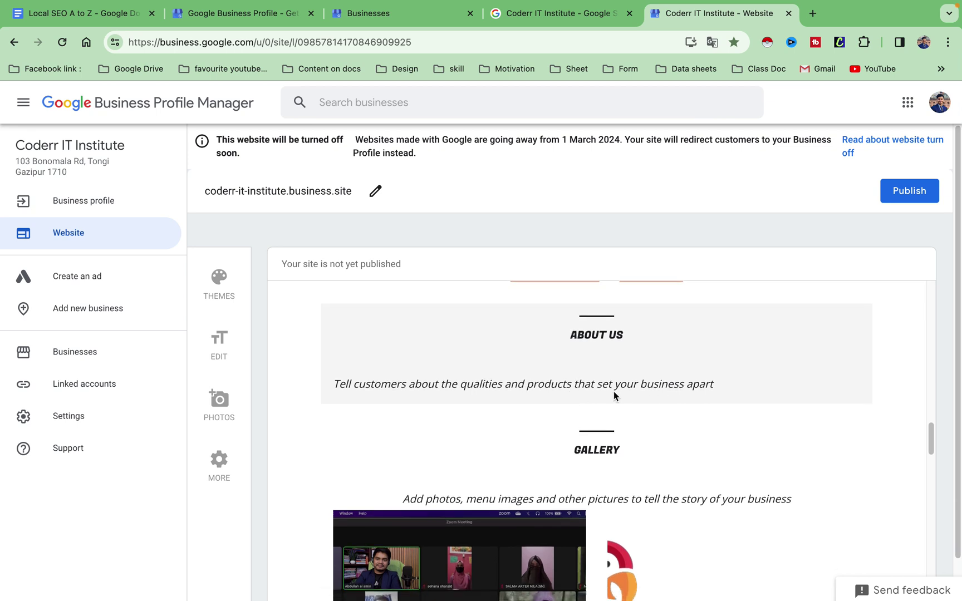
pyautogui.scroll(-4, 606, 395)
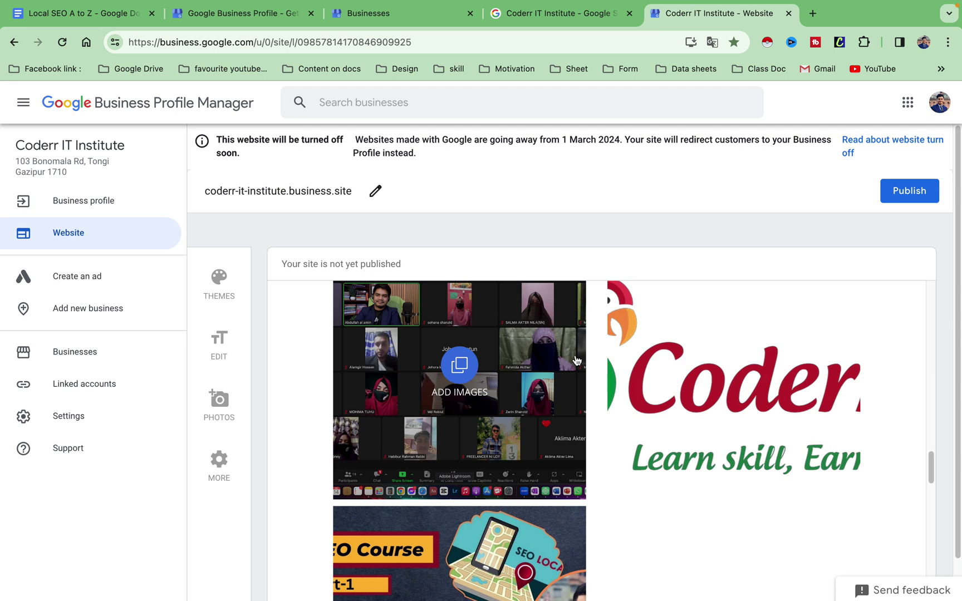
pyautogui.scroll(-10, 702, 401)
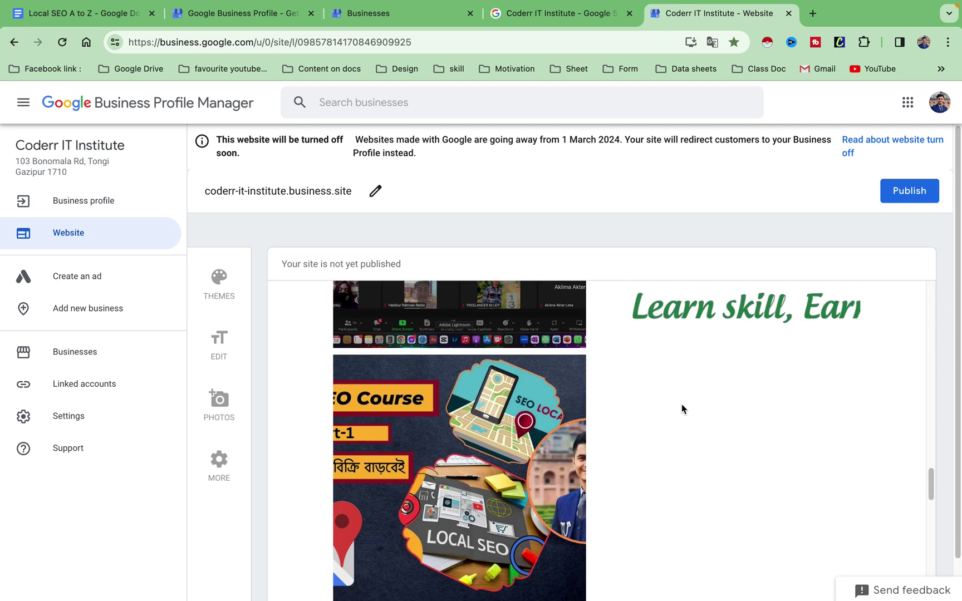
# Examine the Contact Us map, contact details, address and opening hours in the site preview, ending back at the header.
pyautogui.scroll(-1, 692, 403)
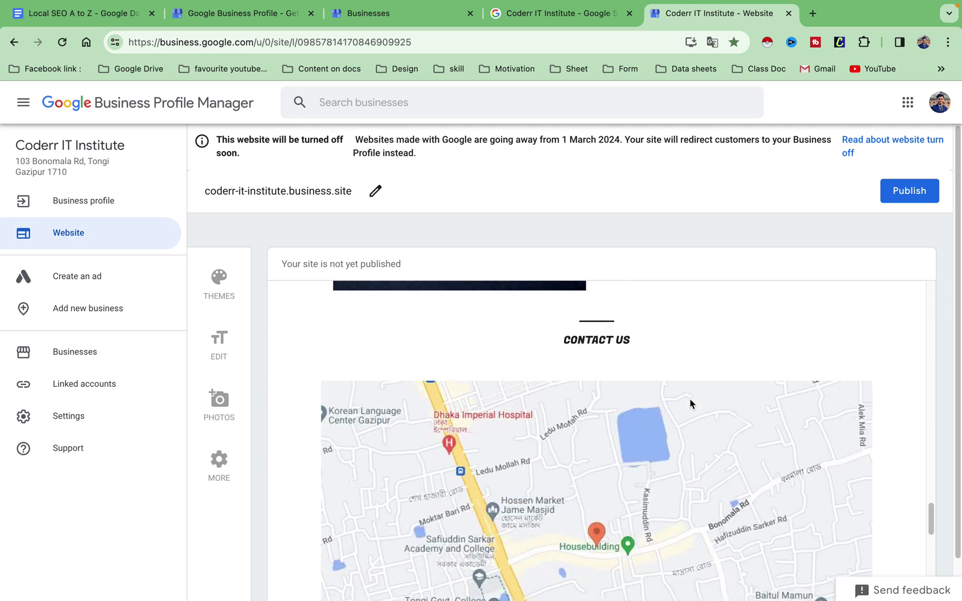
pyautogui.scroll(-2, 671, 419)
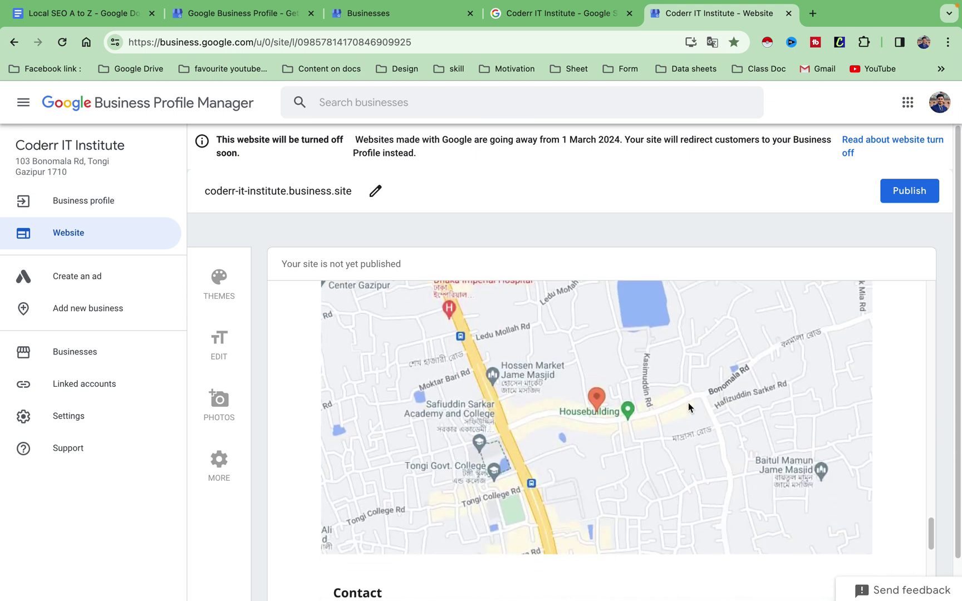
pyautogui.scroll(-4, 618, 420)
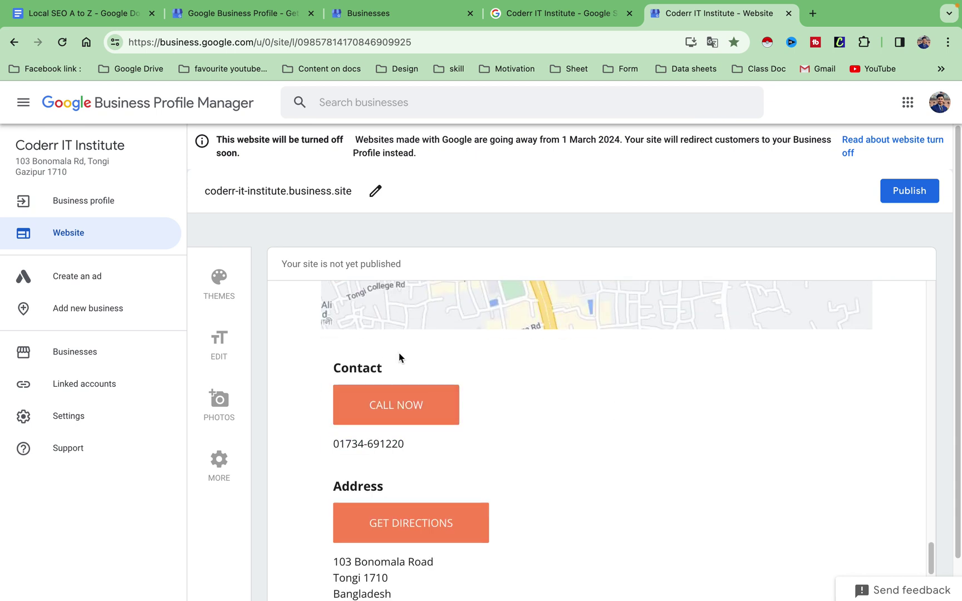
pyautogui.scroll(-1, 435, 426)
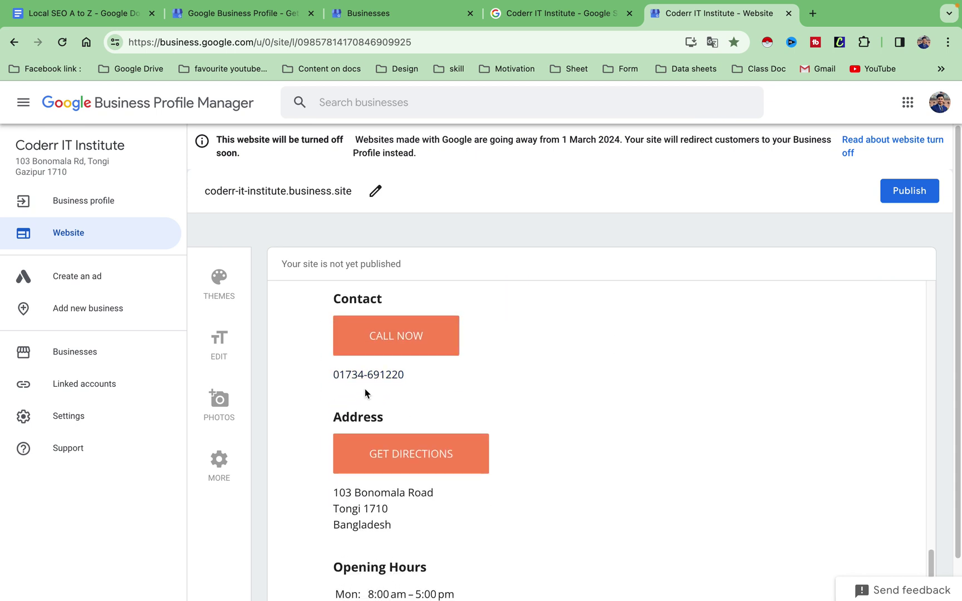
pyautogui.scroll(-1, 456, 428)
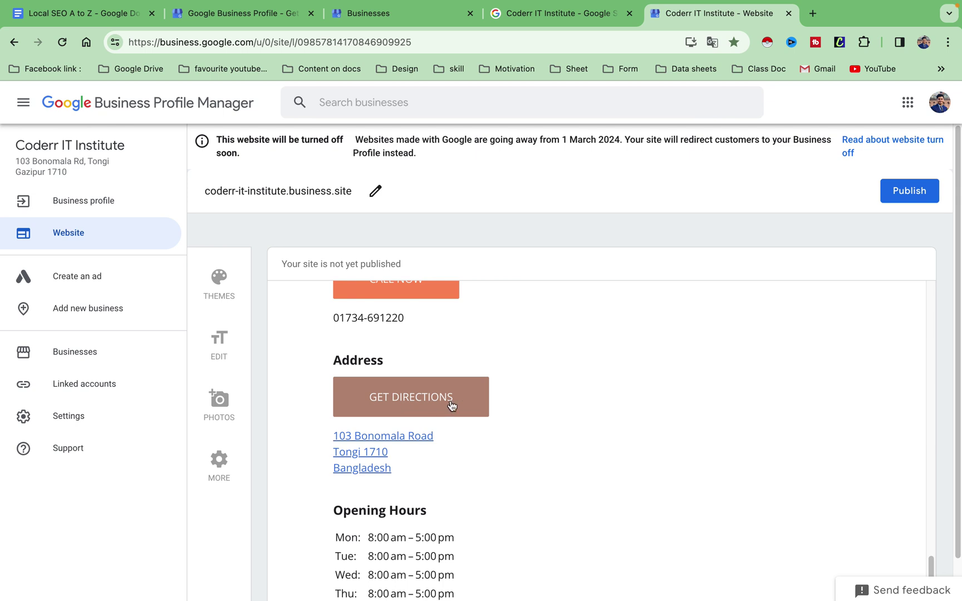
pyautogui.scroll(-1, 472, 463)
pyautogui.scroll(-2, 469, 462)
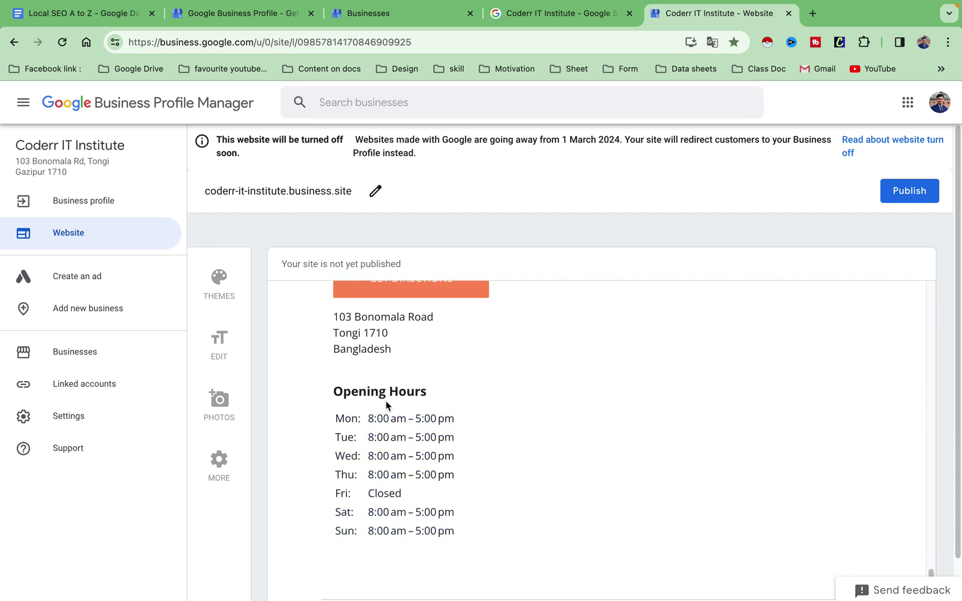
pyautogui.scroll(-3, 521, 578)
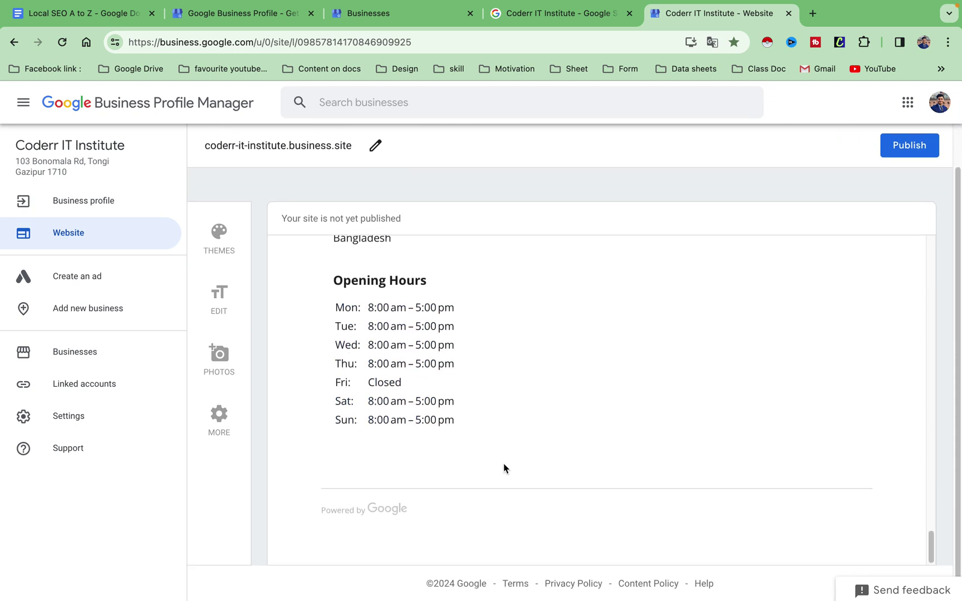
pyautogui.scroll(15, 659, 418)
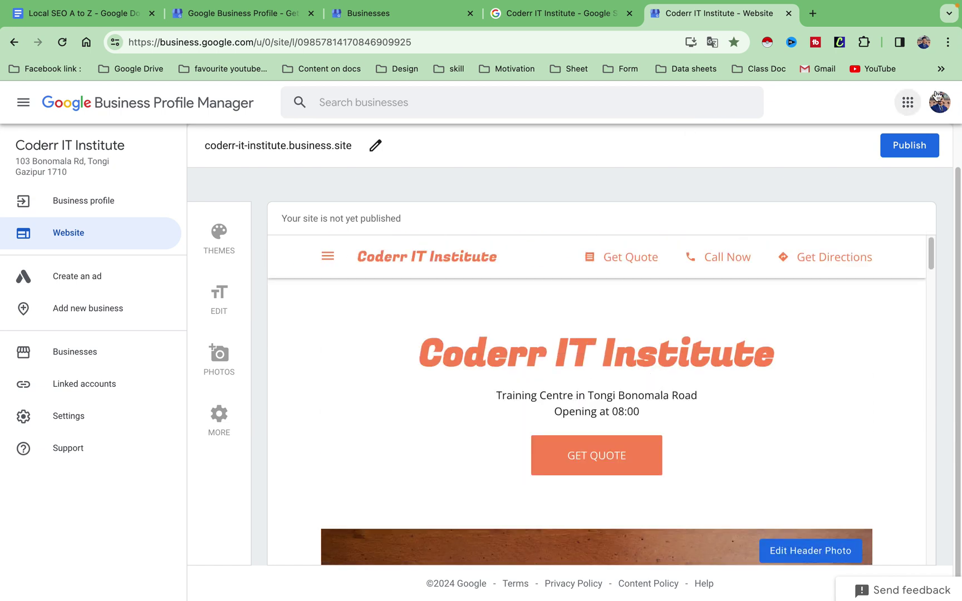
# Open the website themes and try out several of them, including Spring, Dusk and Luxe.
pyautogui.click(921, 141)
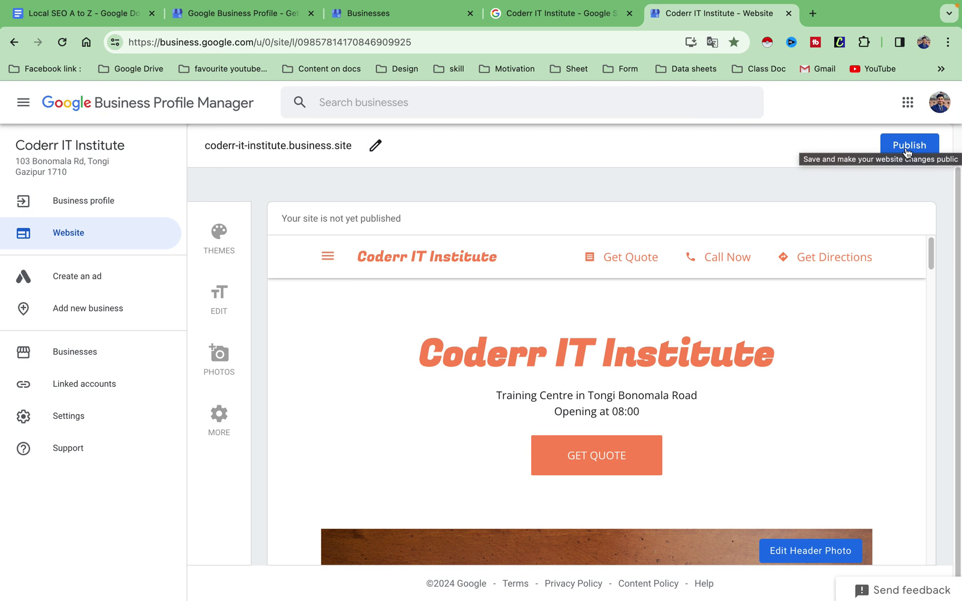
pyautogui.click(215, 239)
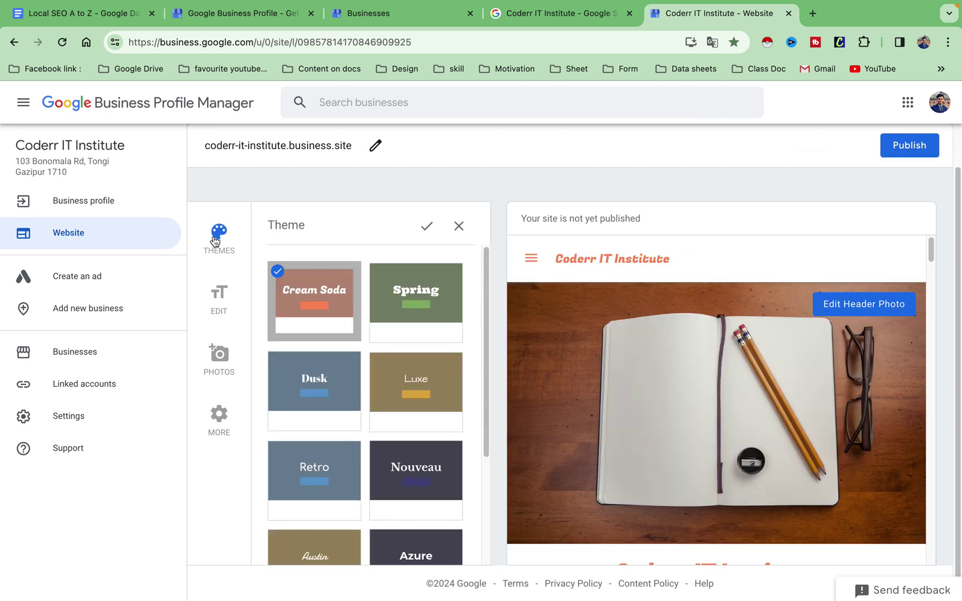
pyautogui.click(422, 303)
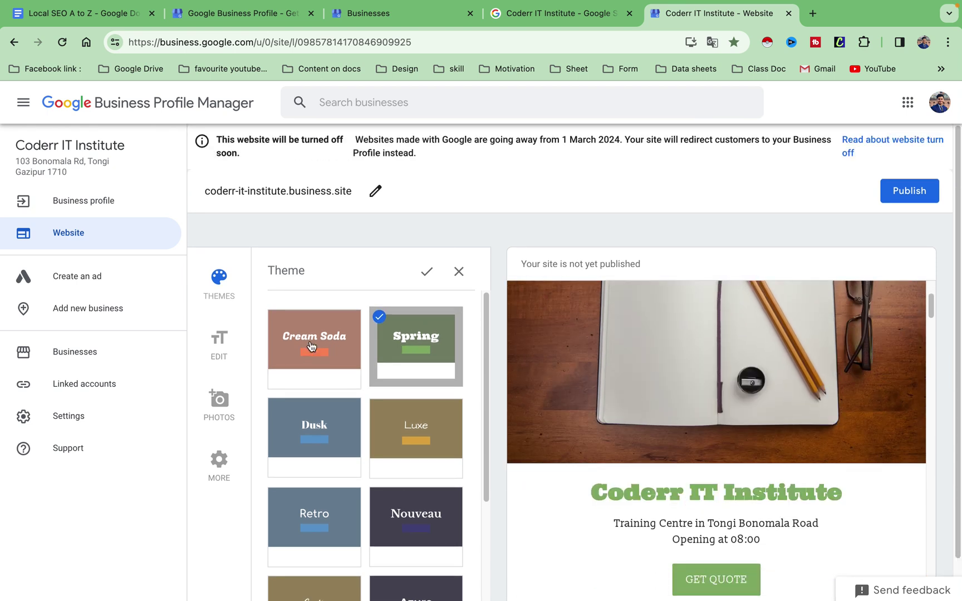
pyautogui.click(323, 433)
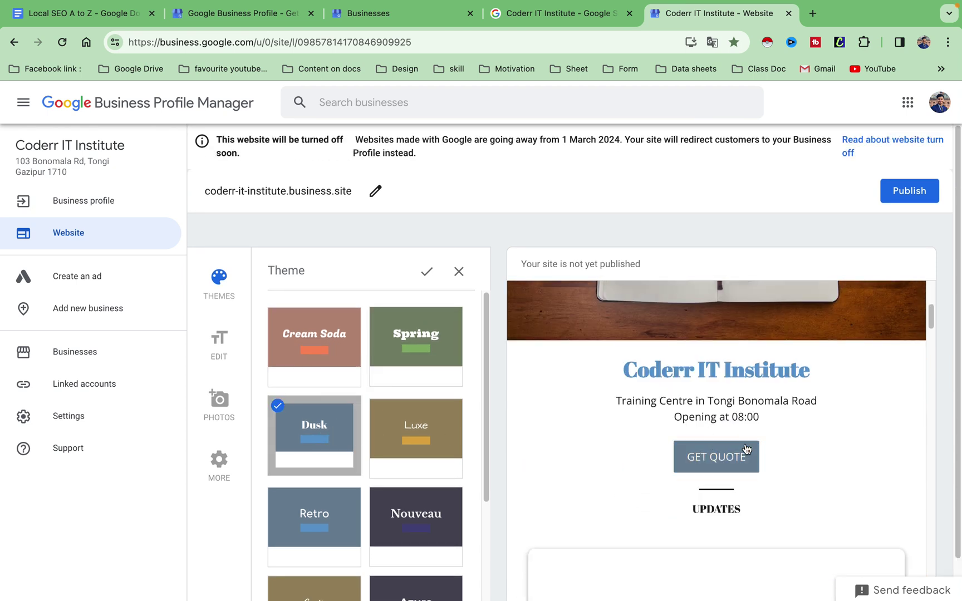
pyautogui.click(420, 432)
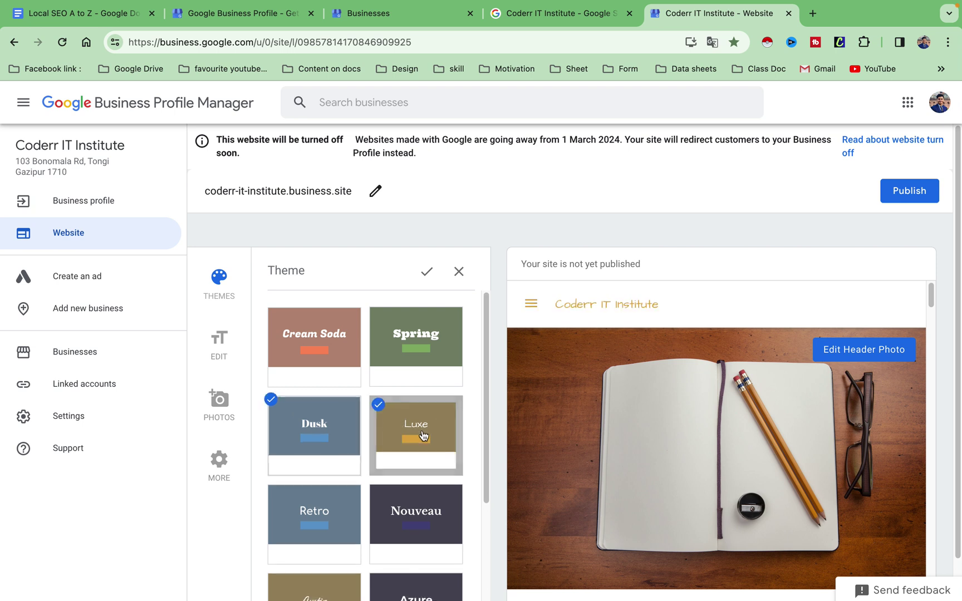
pyautogui.scroll(-2, 417, 466)
pyautogui.click(418, 466)
pyautogui.scroll(2, 403, 435)
pyautogui.click(404, 339)
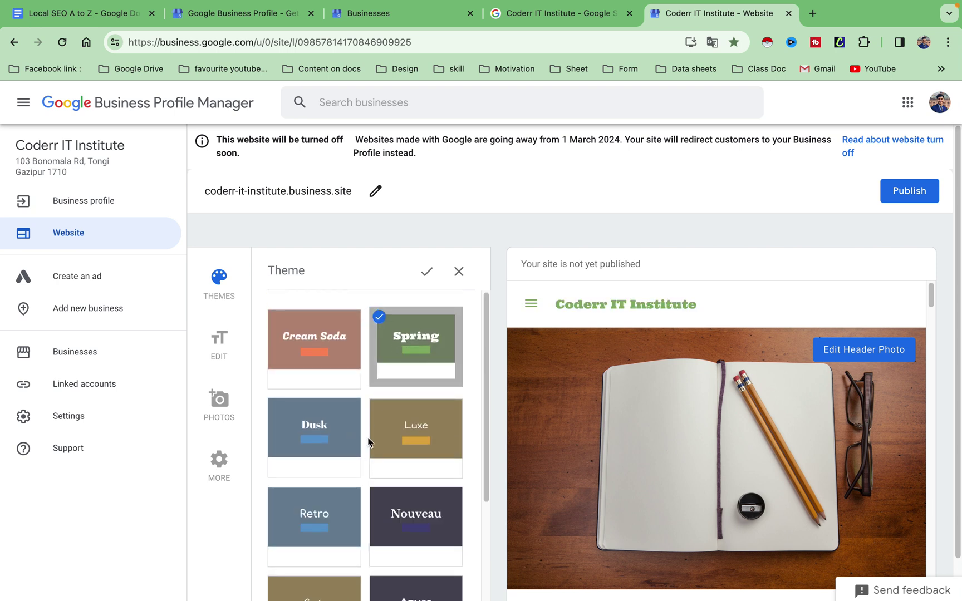
# Select the Azure theme, check it throughout the site preview and apply it to the website.
pyautogui.scroll(-3, 362, 472)
pyautogui.click(416, 457)
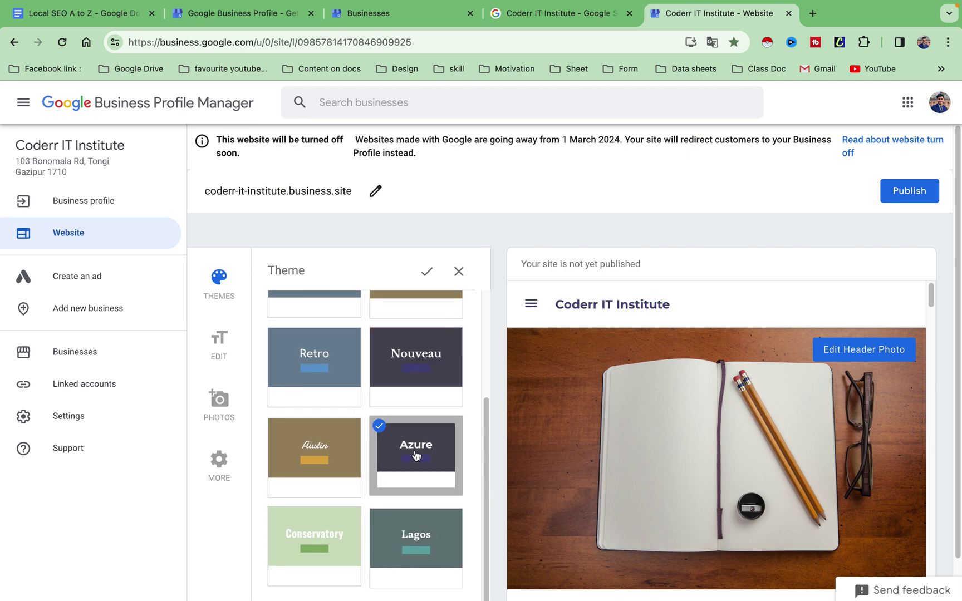
pyautogui.scroll(-10, 704, 412)
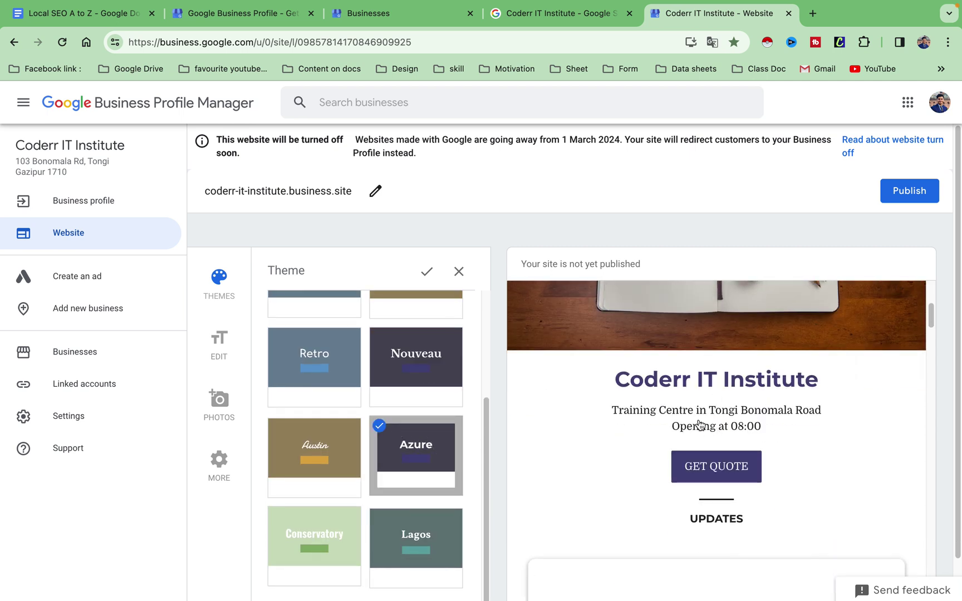
pyautogui.scroll(-15, 728, 467)
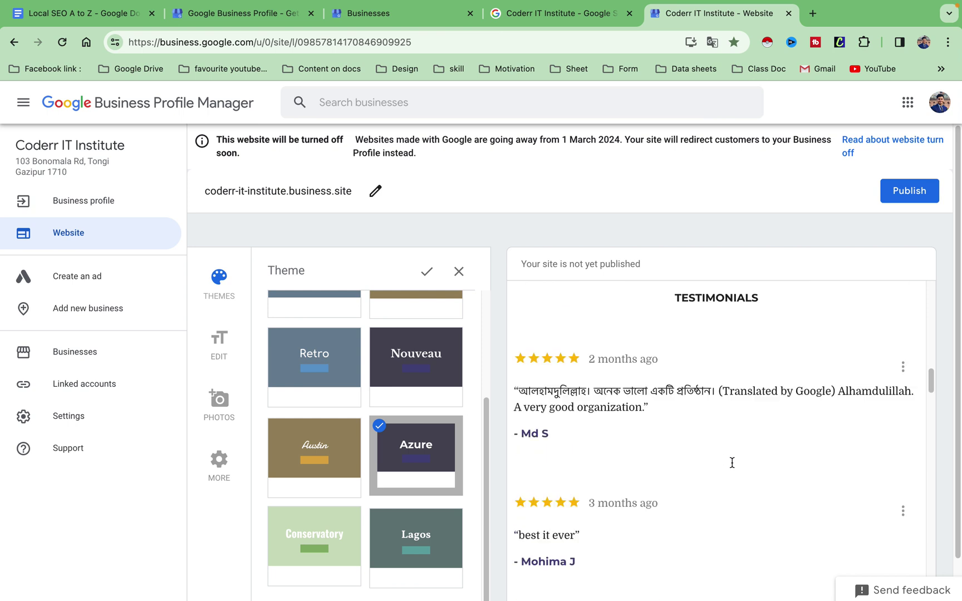
pyautogui.scroll(-15, 731, 463)
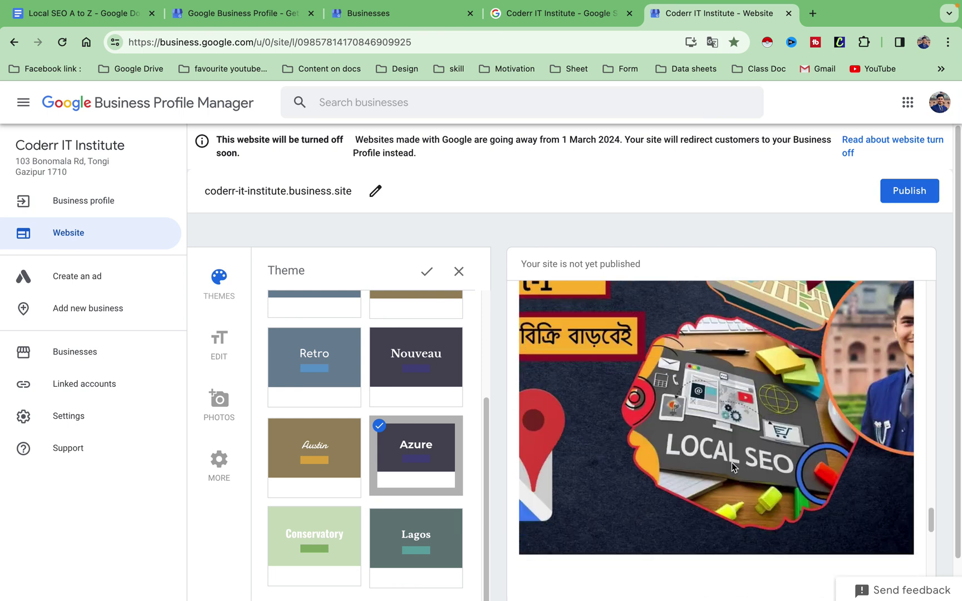
pyautogui.scroll(20, 730, 459)
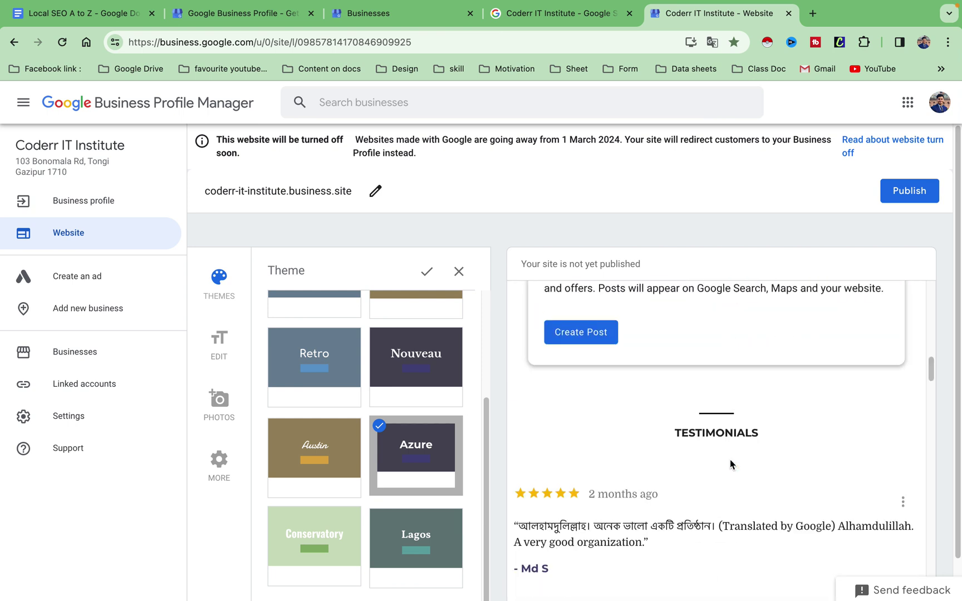
pyautogui.click(427, 271)
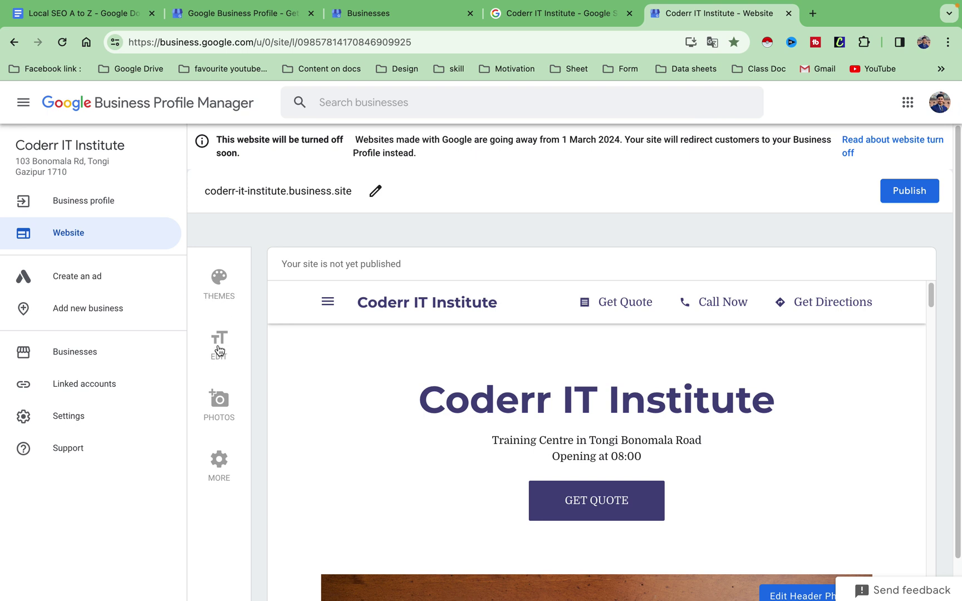
# Open the website's content editing and examine its primary button and text settings.
pyautogui.click(218, 346)
pyautogui.scroll(-2, 389, 365)
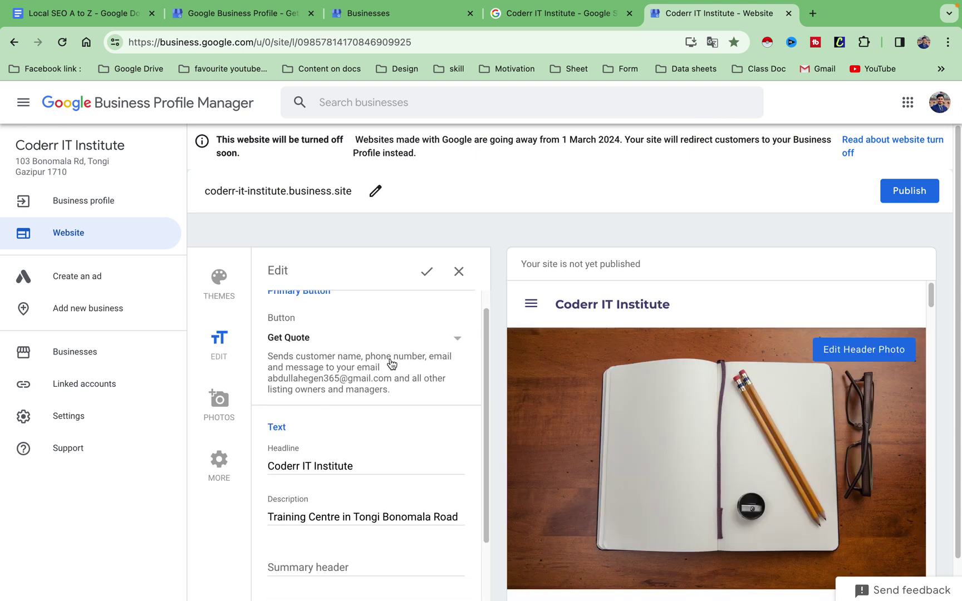
pyautogui.scroll(2, 388, 365)
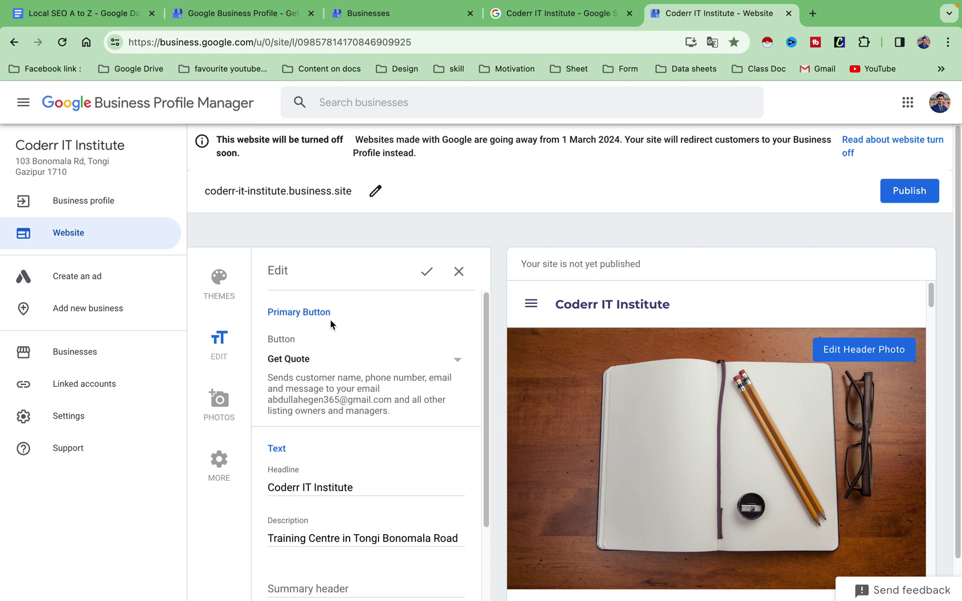
pyautogui.scroll(-1, 794, 396)
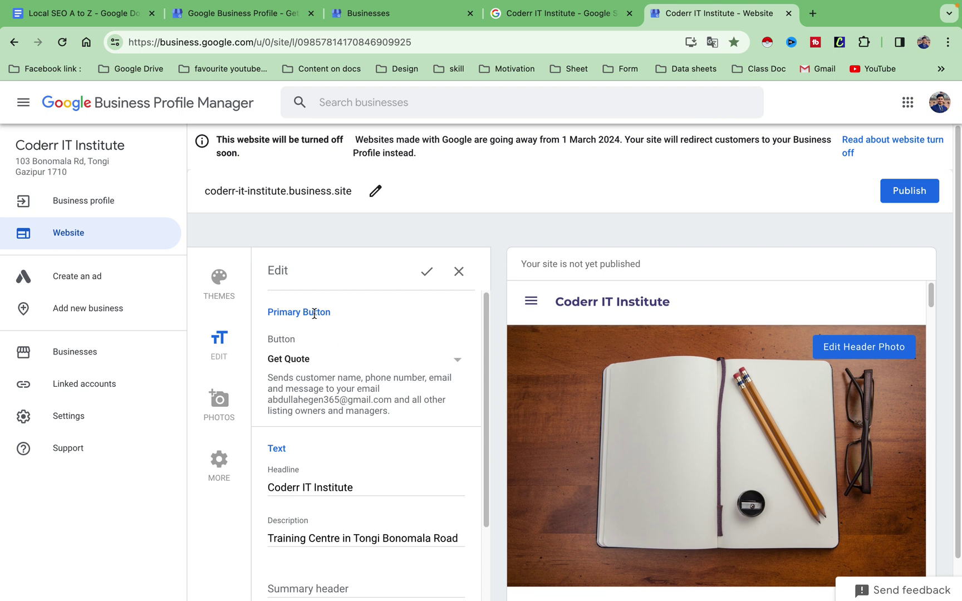
# Try Call Now as the website's primary button and check it in the site preview.
pyautogui.click(457, 362)
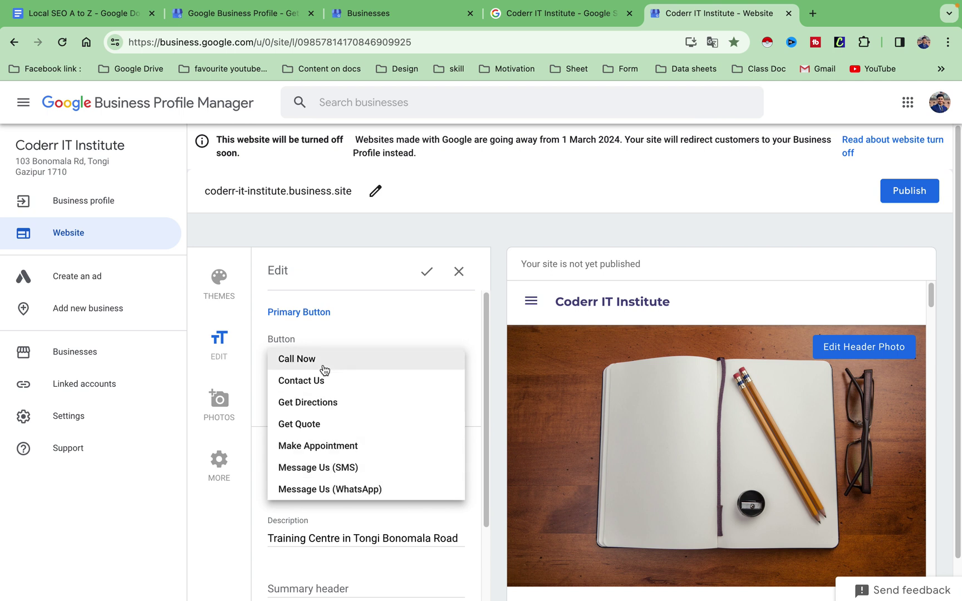
pyautogui.scroll(-5, 768, 399)
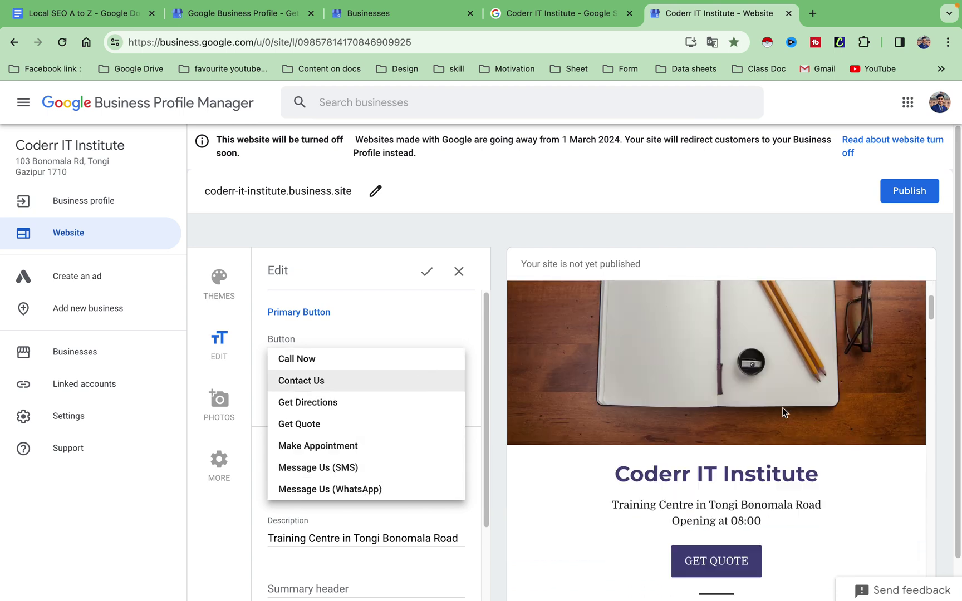
pyautogui.scroll(-1, 779, 418)
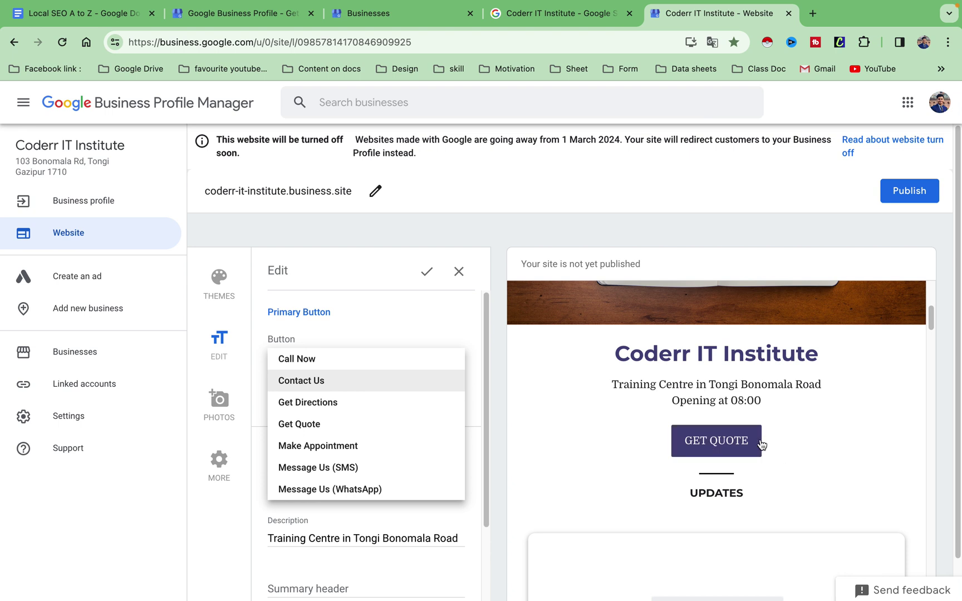
pyautogui.click(320, 359)
pyautogui.scroll(-1, 361, 415)
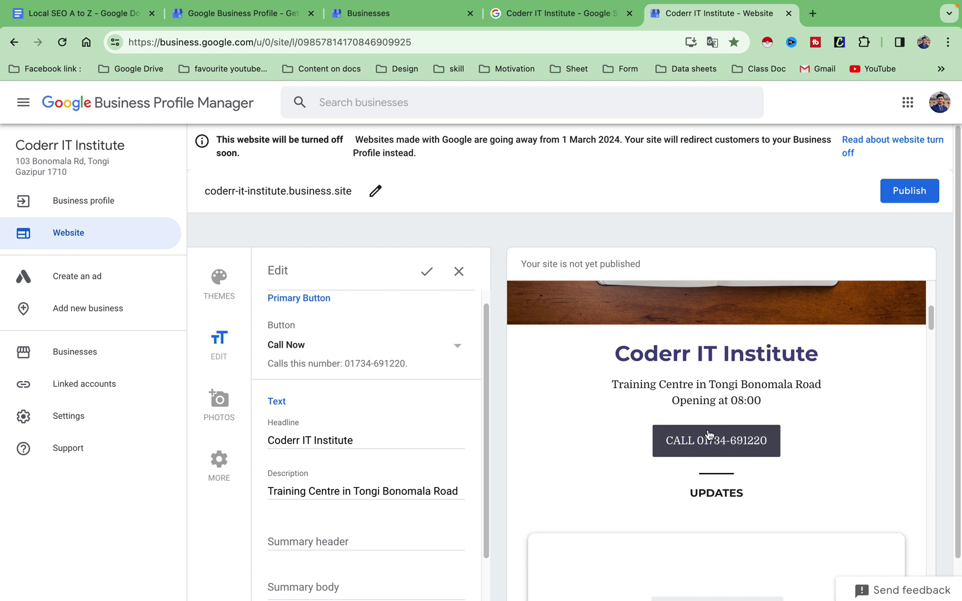
# Set the website's primary button to Contact Us.
pyautogui.scroll(1, 374, 389)
pyautogui.click(453, 362)
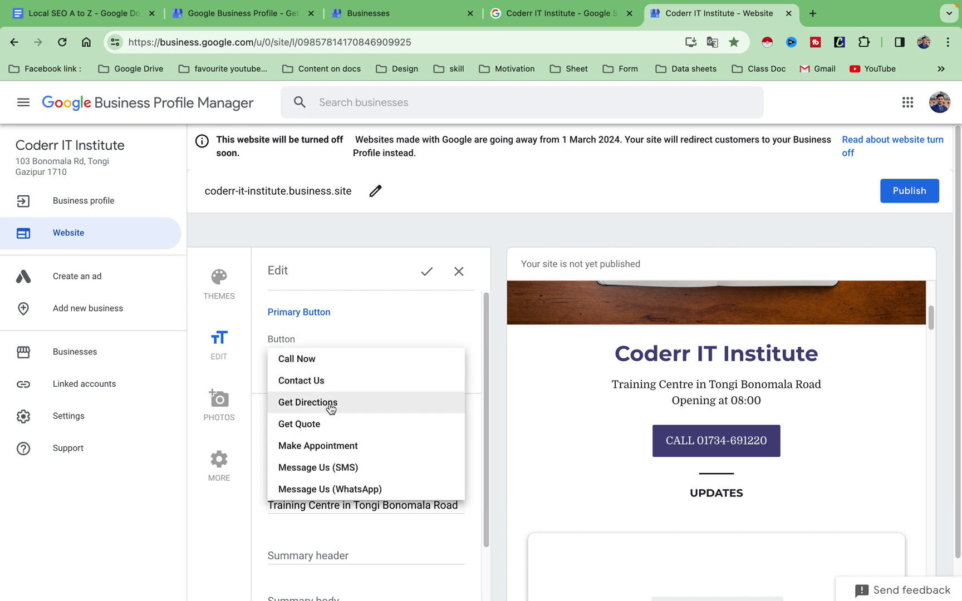
pyautogui.click(326, 390)
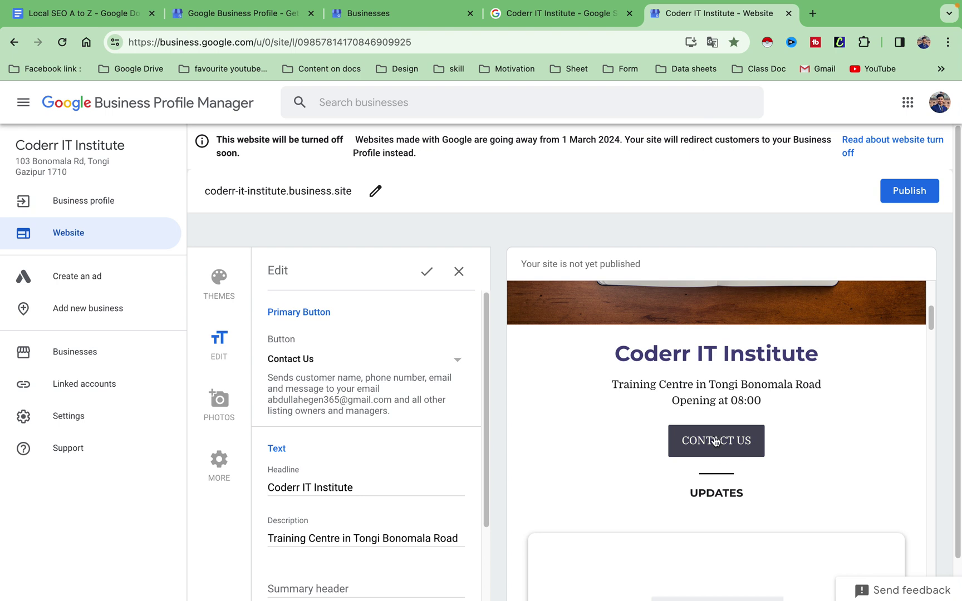
# Remove "Institute" from the headline and re-enter it so the headline reads "Coderr IT Institute".
pyautogui.scroll(-2, 323, 416)
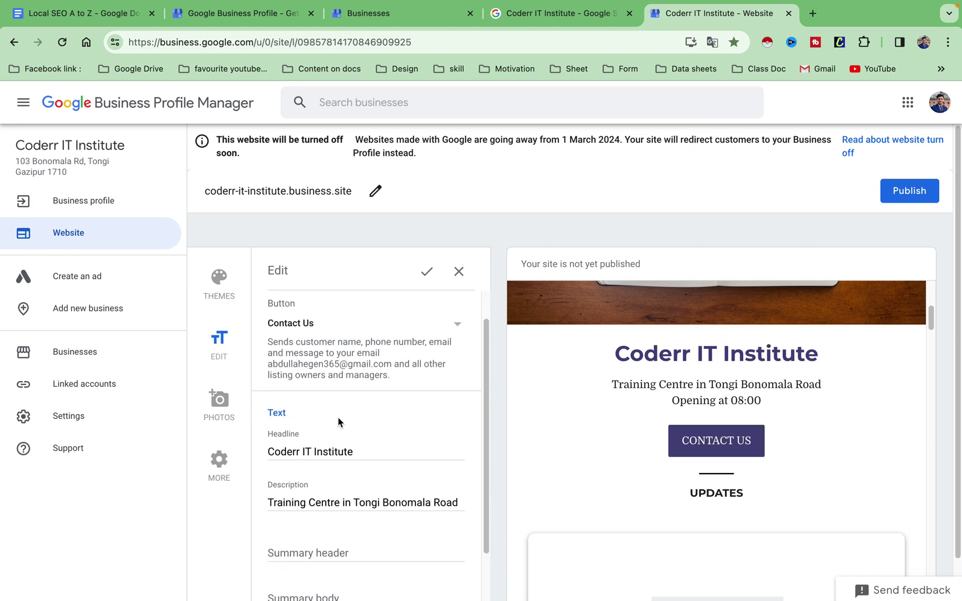
pyautogui.scroll(-1, 440, 393)
pyautogui.click(368, 412)
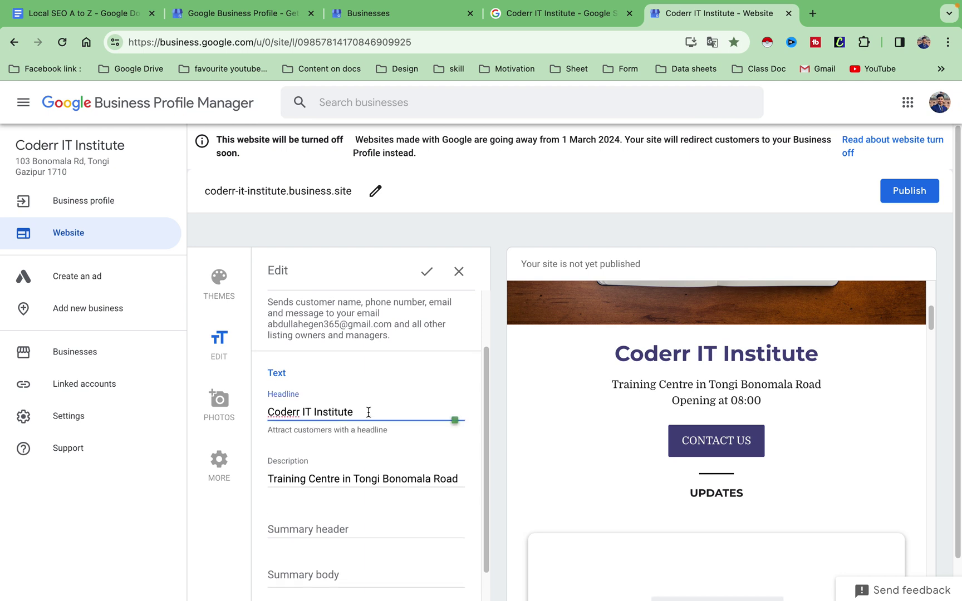
pyautogui.press('super+a')
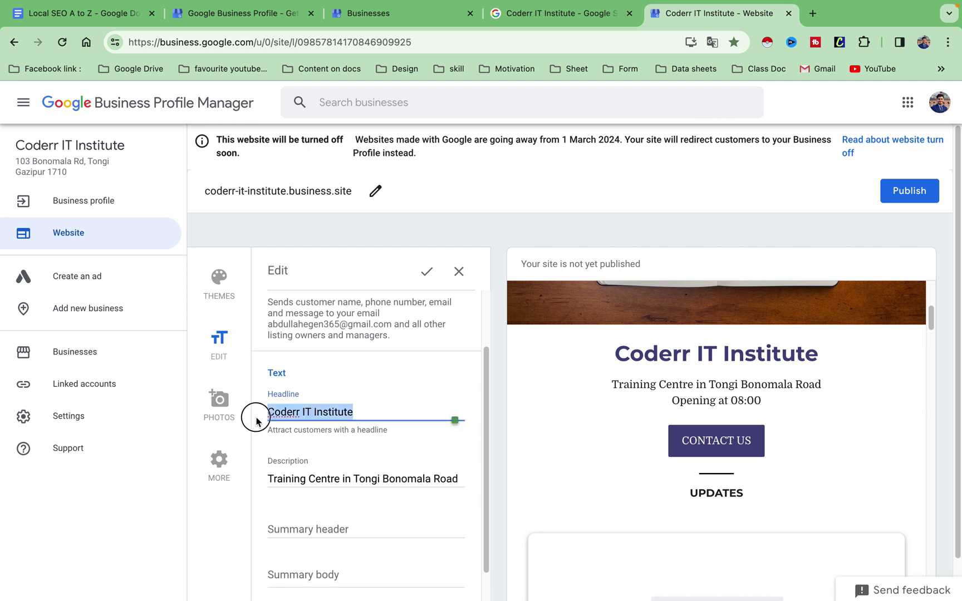
pyautogui.click(373, 409)
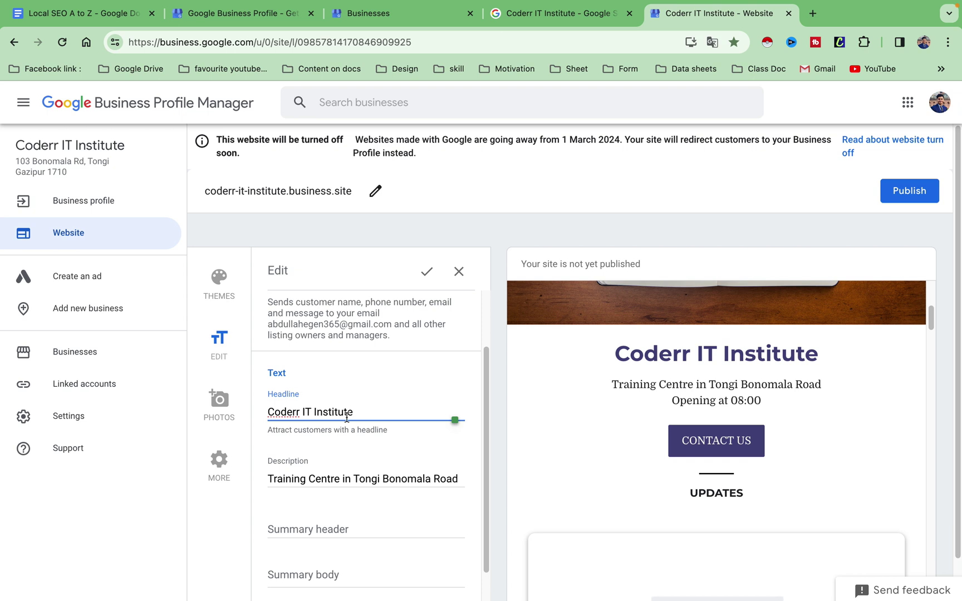
pyautogui.press('BackSpace')
pyautogui.press('BackSpace')
pyautogui.press('BackSpace')
pyautogui.press('BackSpace')
pyautogui.press('BackSpace')
pyautogui.press('BackSpace')
pyautogui.press('BackSpace')
pyautogui.press('BackSpace')
pyautogui.press('BackSpace')
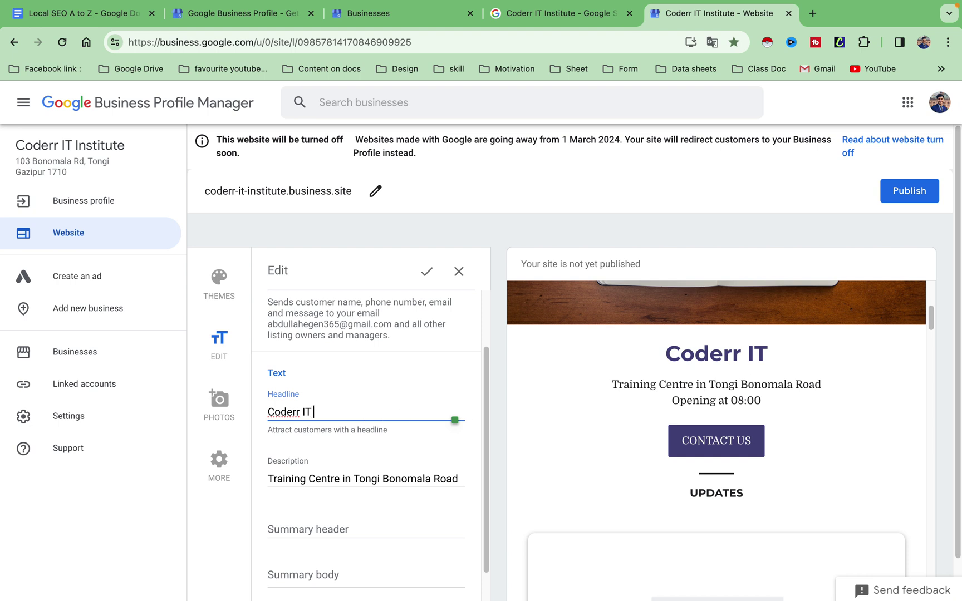
pyautogui.write('Institute')
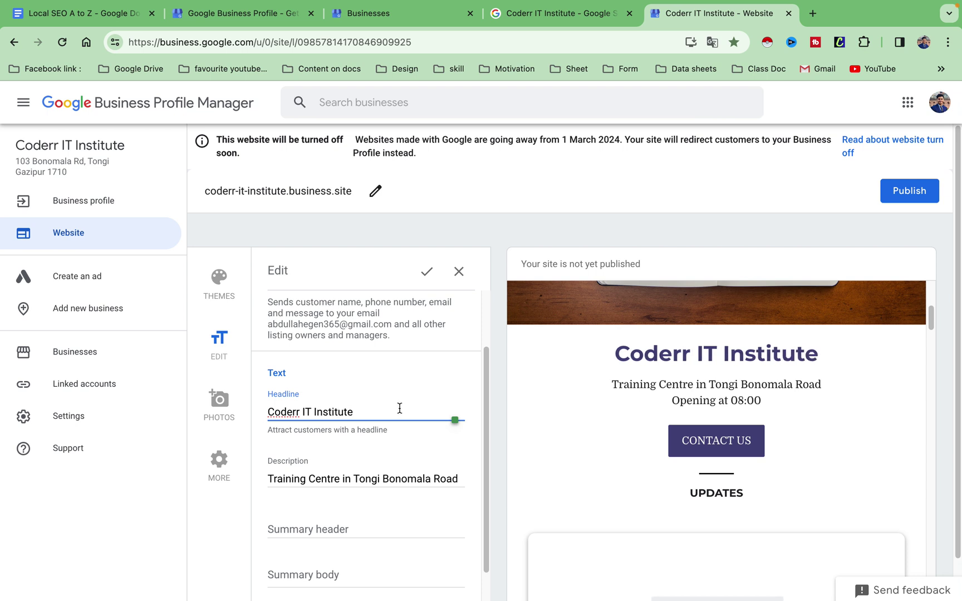
# Examine the Description, Summary header and Summary body fields of the website text.
pyautogui.scroll(-2, 399, 409)
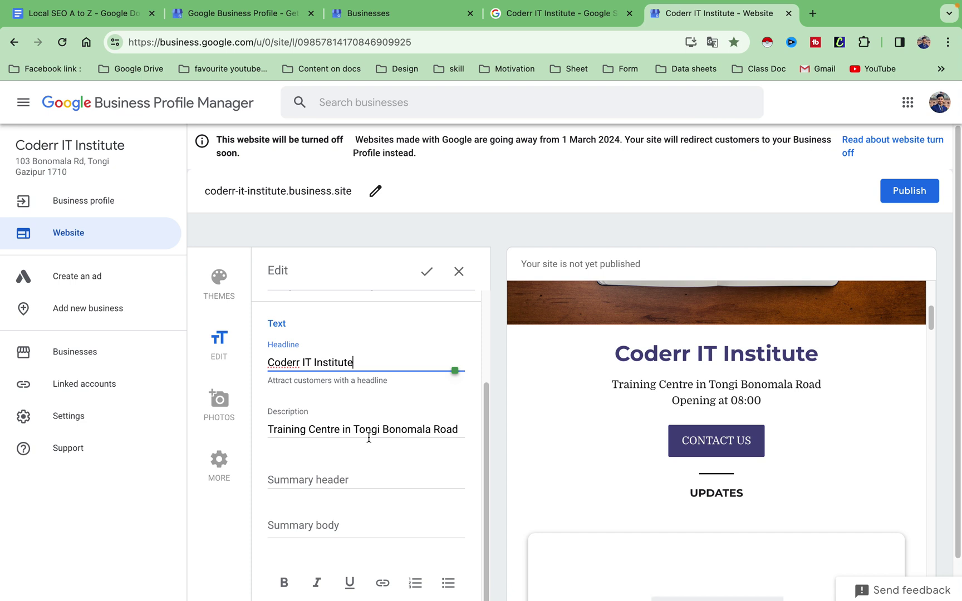
pyautogui.click(418, 429)
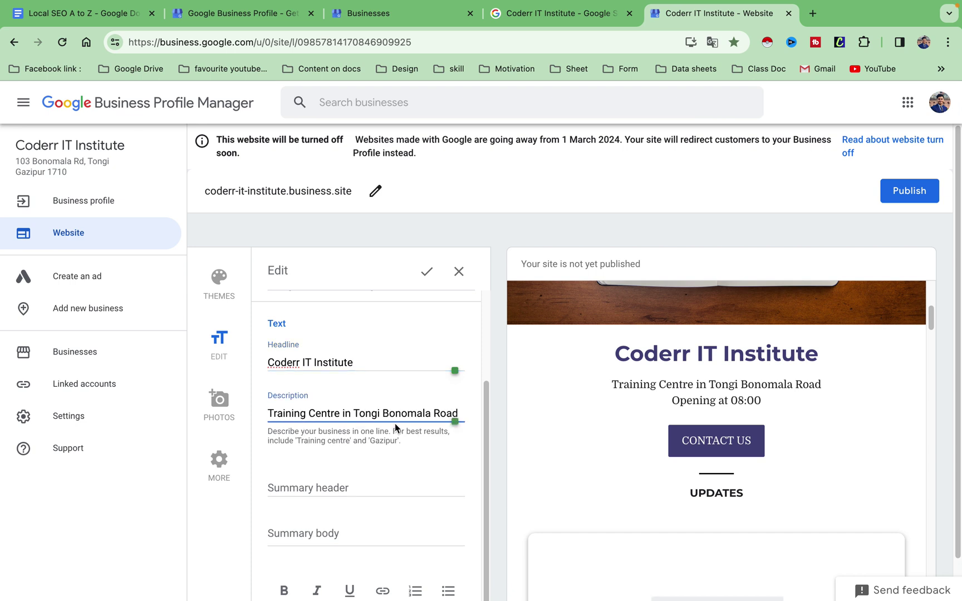
pyautogui.click(460, 413)
pyautogui.scroll(-1, 320, 471)
pyautogui.scroll(-1, 320, 471)
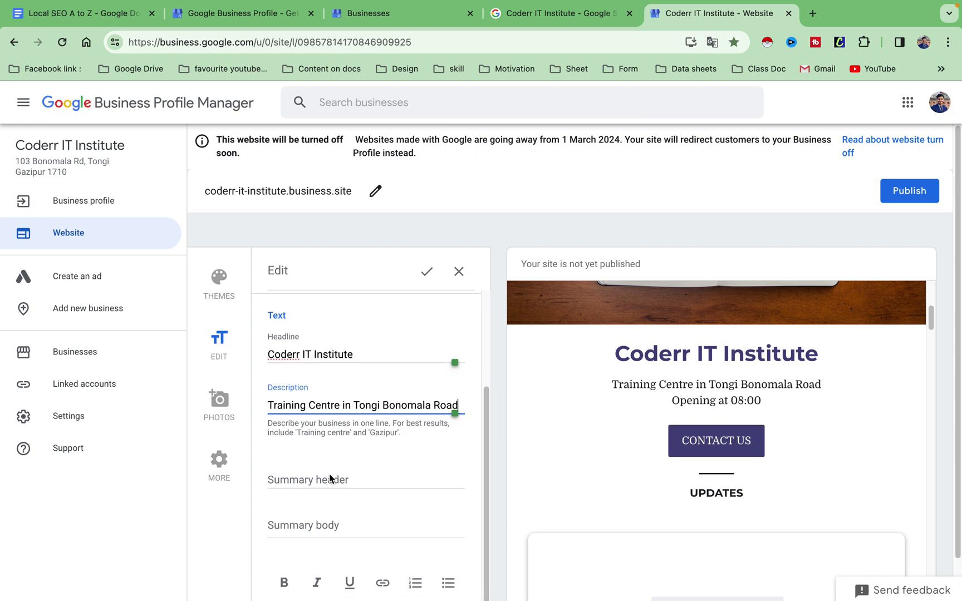
pyautogui.click(293, 479)
pyautogui.scroll(-1, 345, 516)
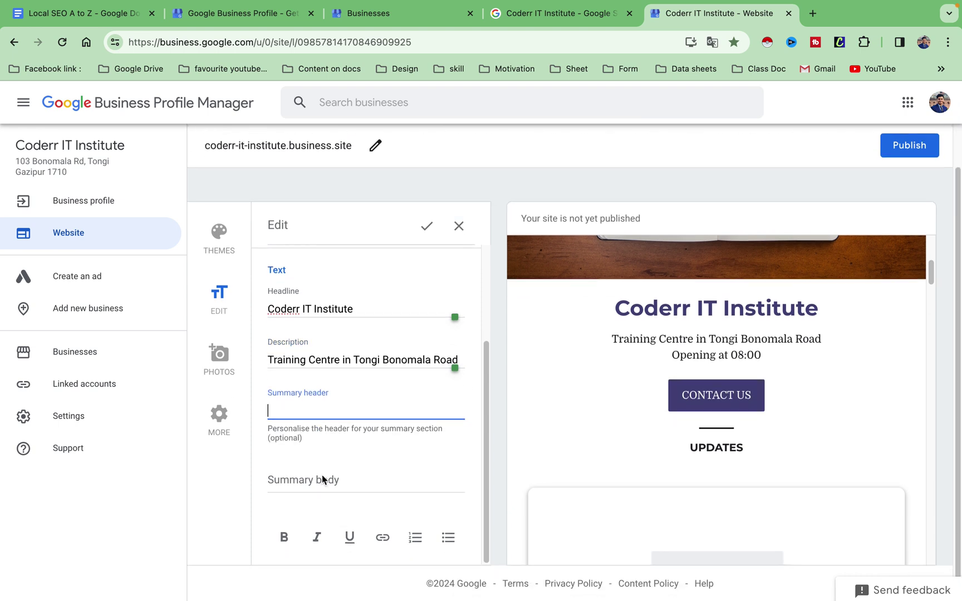
pyautogui.click(320, 479)
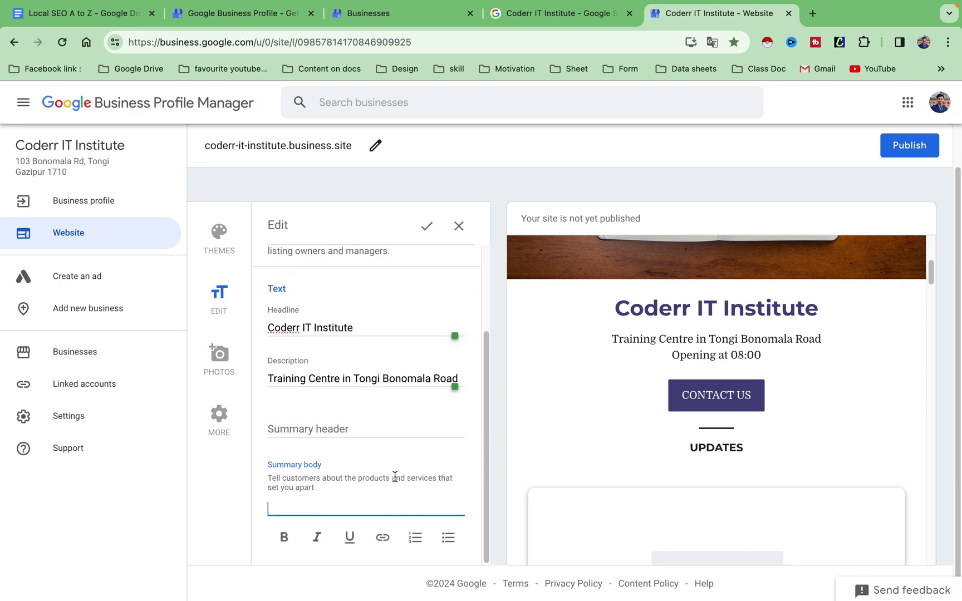
# Apply the content edits and check the site preview down to the Gallery section and back to the header.
pyautogui.scroll(4, 402, 493)
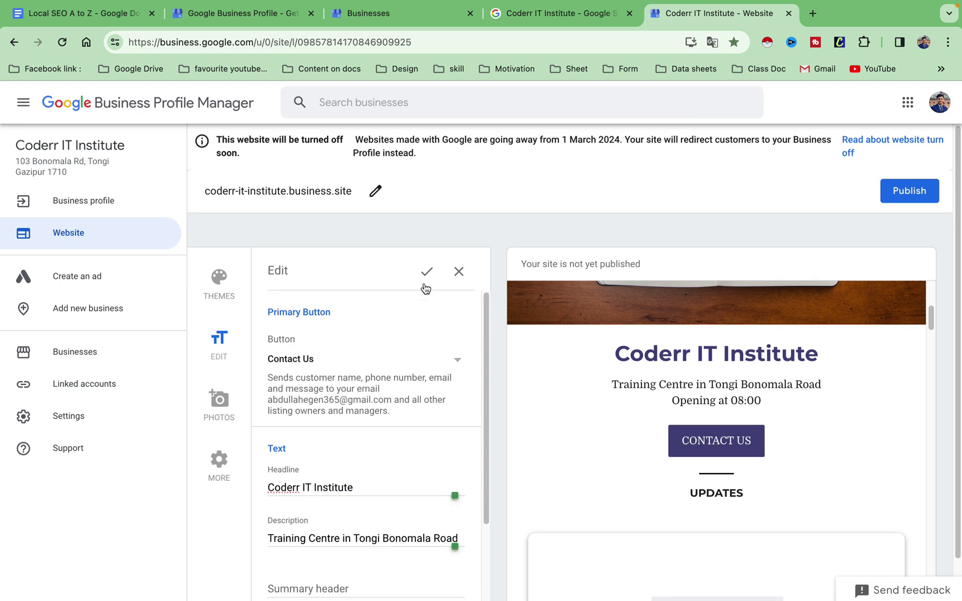
pyautogui.click(426, 276)
pyautogui.scroll(-3, 632, 454)
pyautogui.scroll(-15, 632, 454)
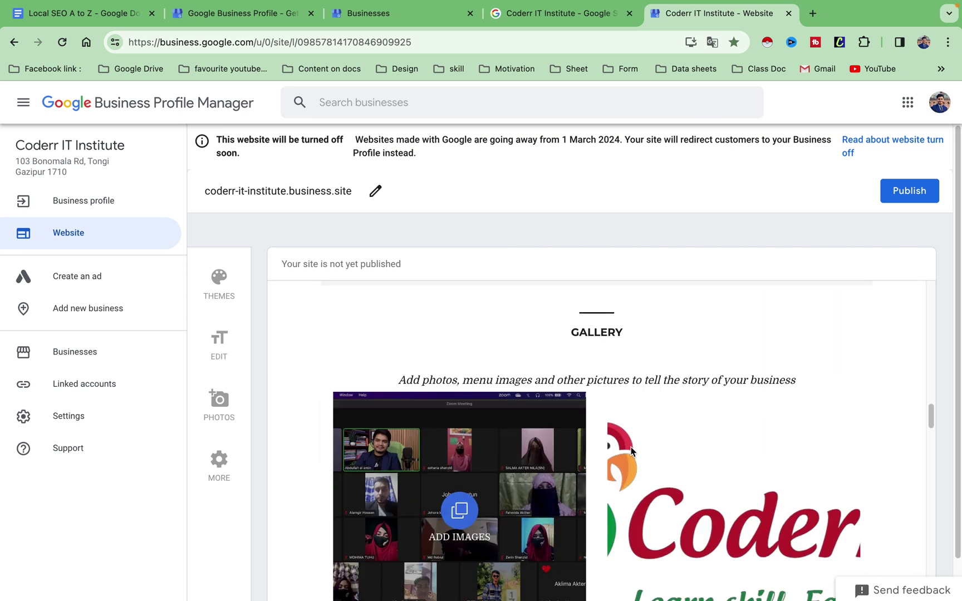
pyautogui.scroll(15, 630, 451)
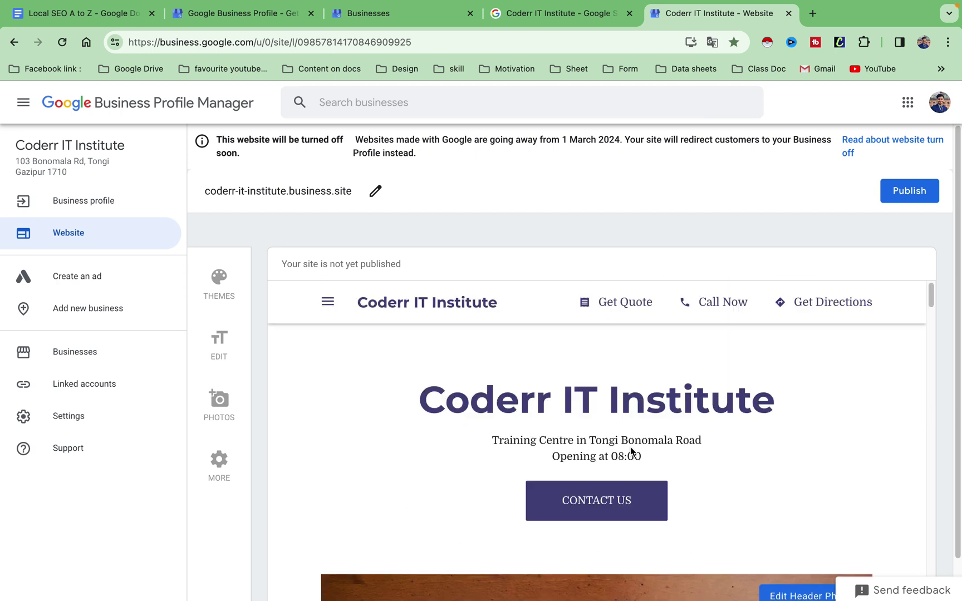
# Start replacing the website's header photo and browse to the Image Resource folder on the Desktop.
pyautogui.scroll(-4, 624, 453)
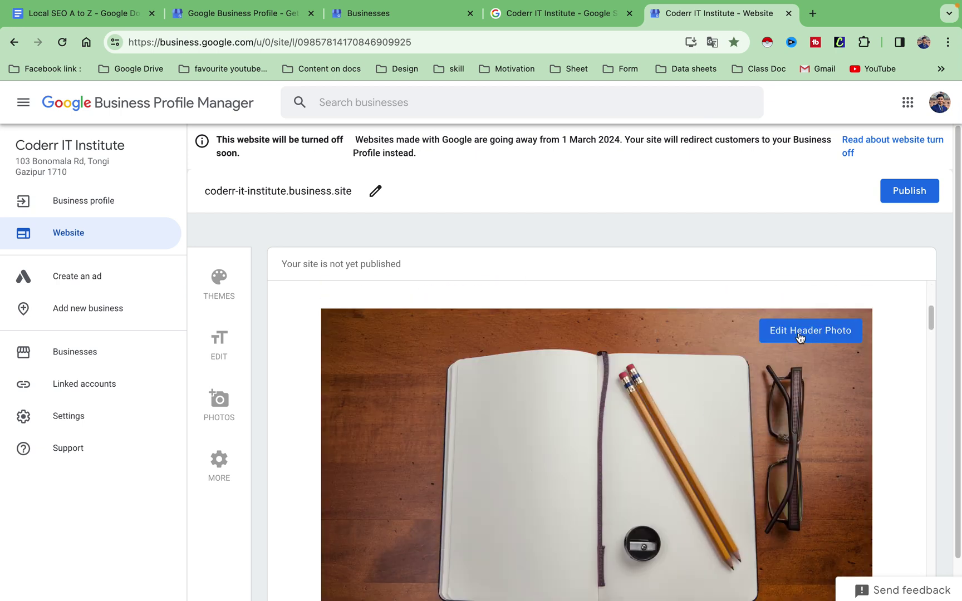
pyautogui.click(790, 337)
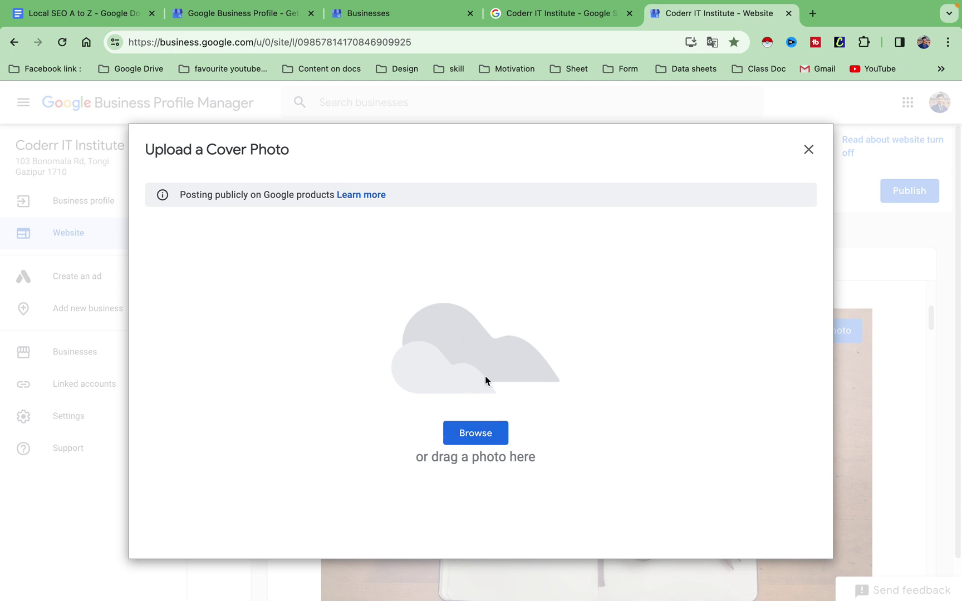
pyautogui.click(482, 435)
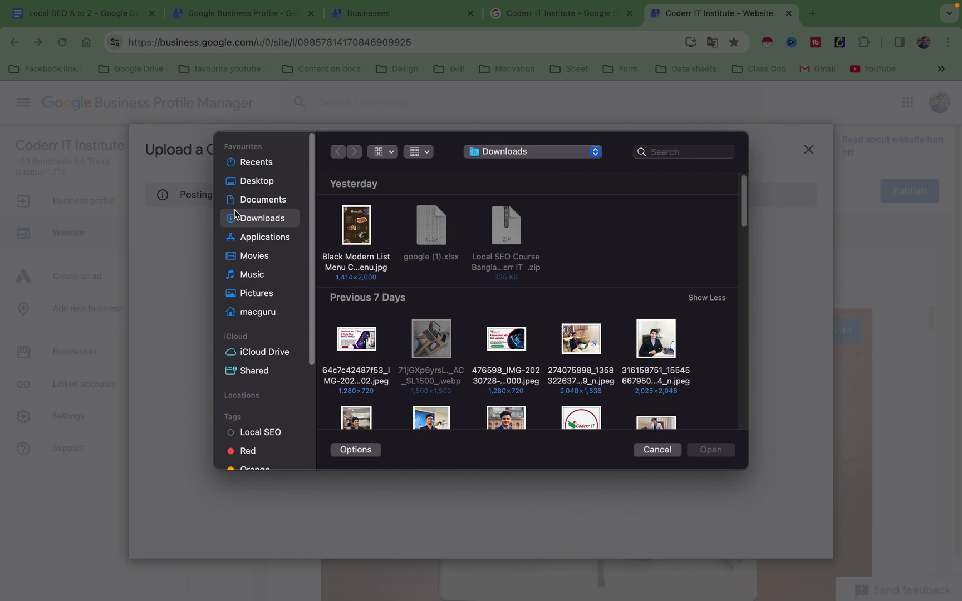
pyautogui.click(259, 204)
pyautogui.scroll(-1, 366, 354)
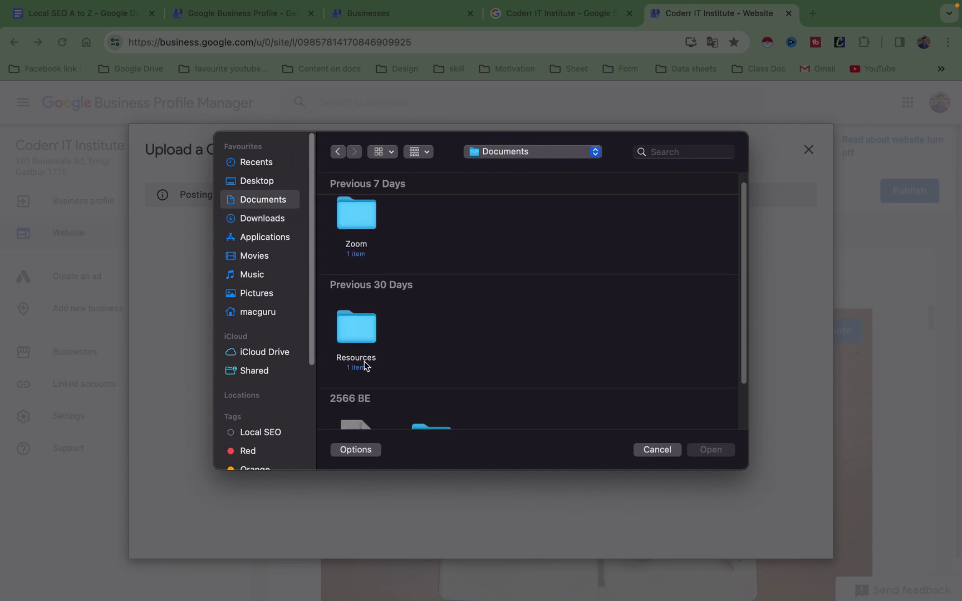
pyautogui.click(265, 185)
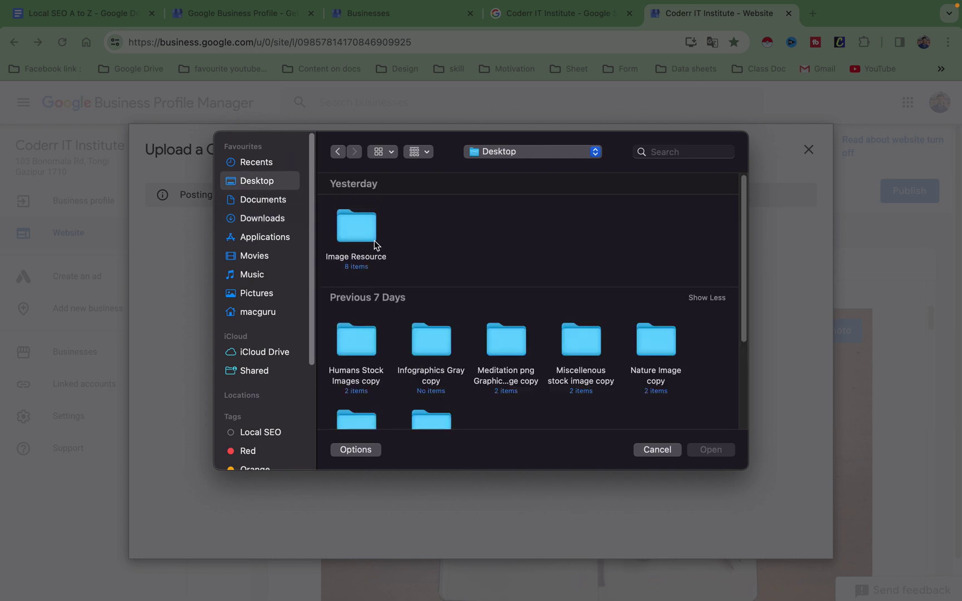
pyautogui.doubleClick(359, 227)
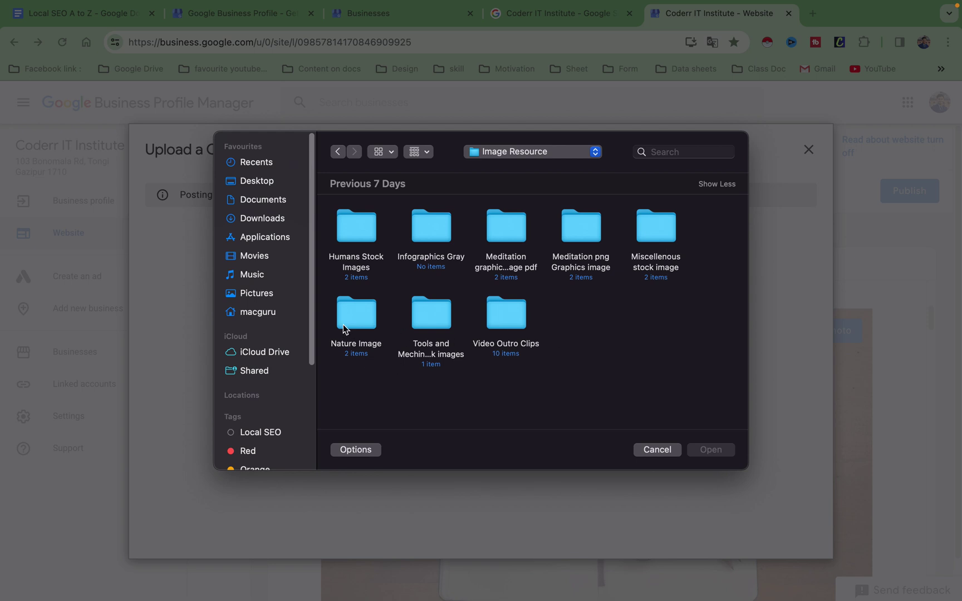
# Upload Image0179.jpg from the tools images folder as the cover photo and check it in the site preview.
pyautogui.doubleClick(441, 317)
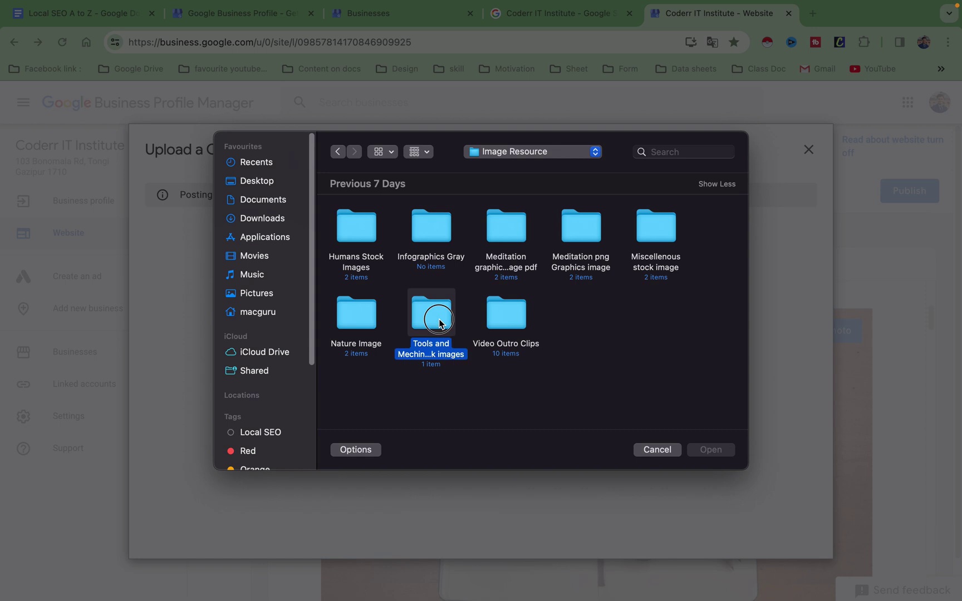
pyautogui.click(365, 228)
pyautogui.doubleClick(365, 228)
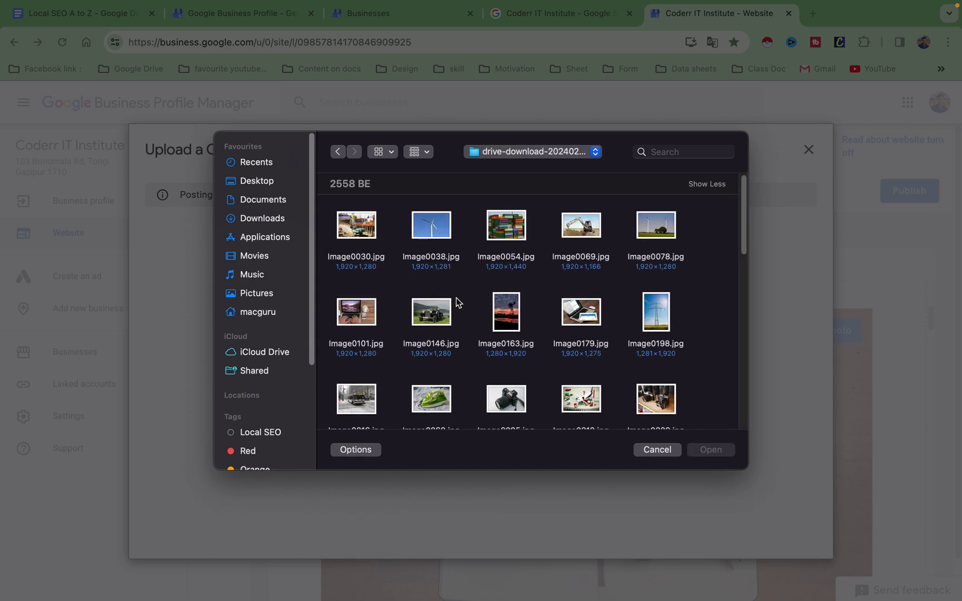
pyautogui.click(584, 319)
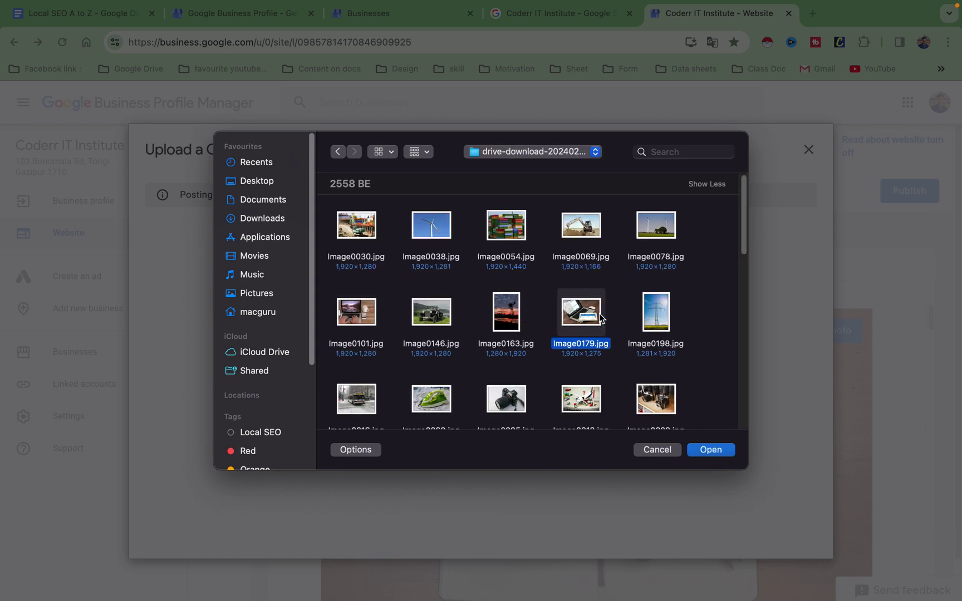
pyautogui.click(702, 452)
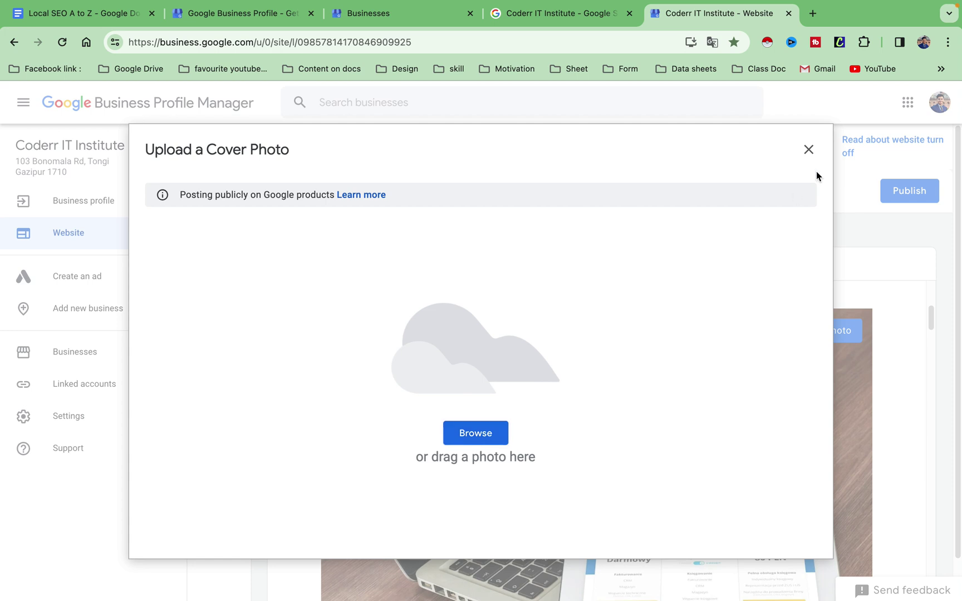
pyautogui.click(808, 149)
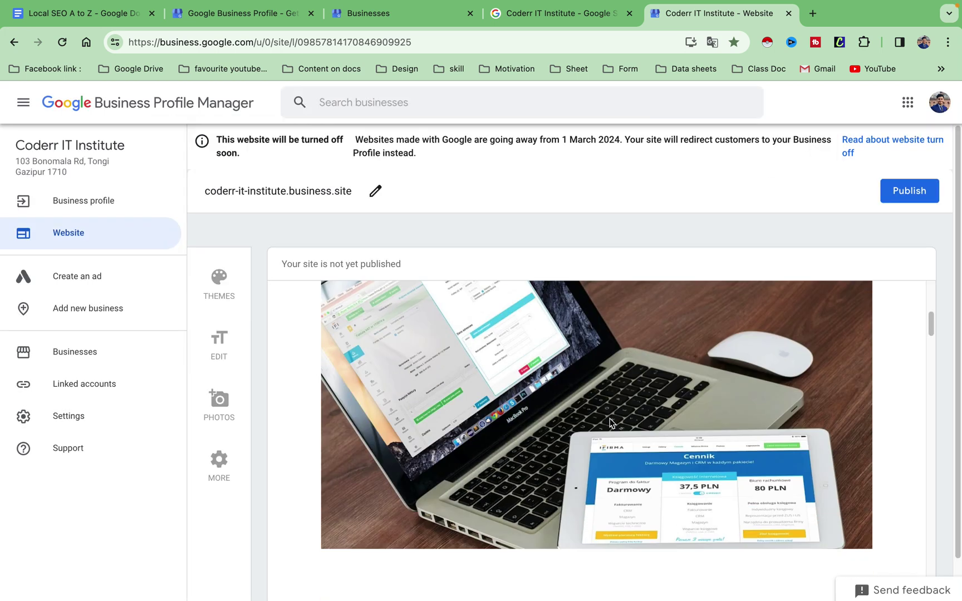
pyautogui.scroll(5, 609, 414)
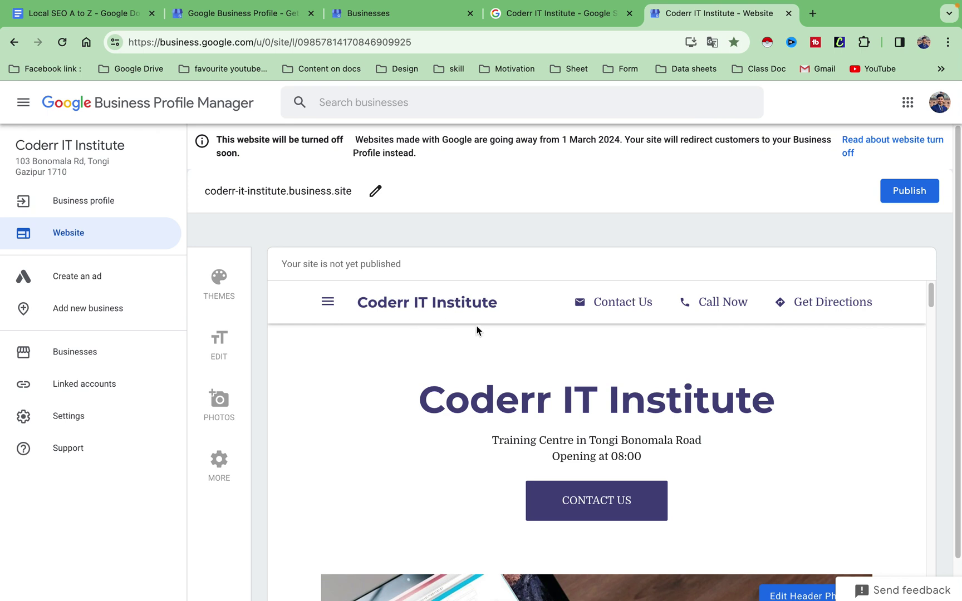
# Review the whole site preview from the header through Updates, Testimonials, About Us and Gallery, and return to its beginning.
pyautogui.scroll(-1, 542, 334)
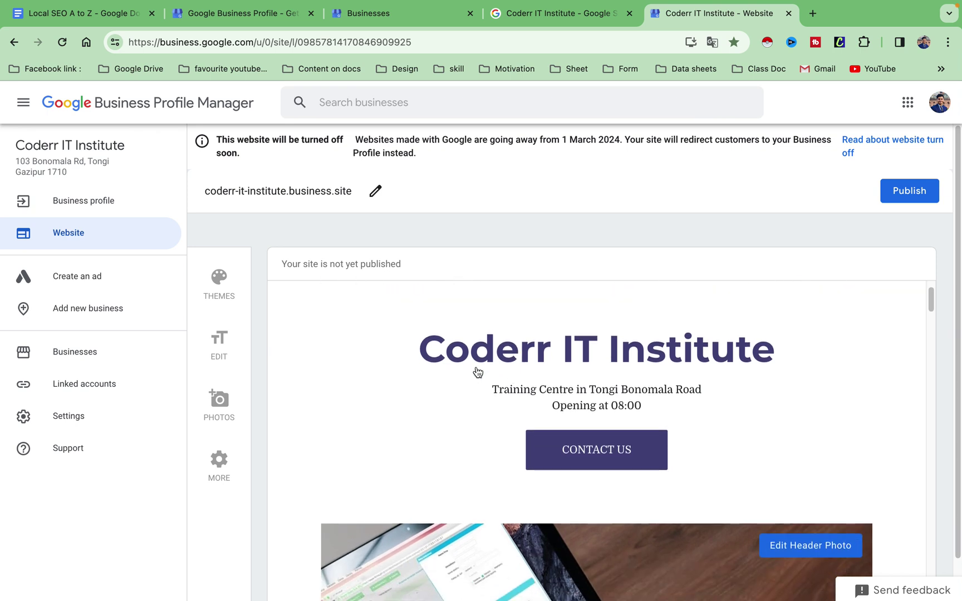
pyautogui.scroll(-1, 629, 384)
pyautogui.scroll(-1, 603, 401)
pyautogui.scroll(-2, 604, 403)
pyautogui.scroll(-2, 658, 458)
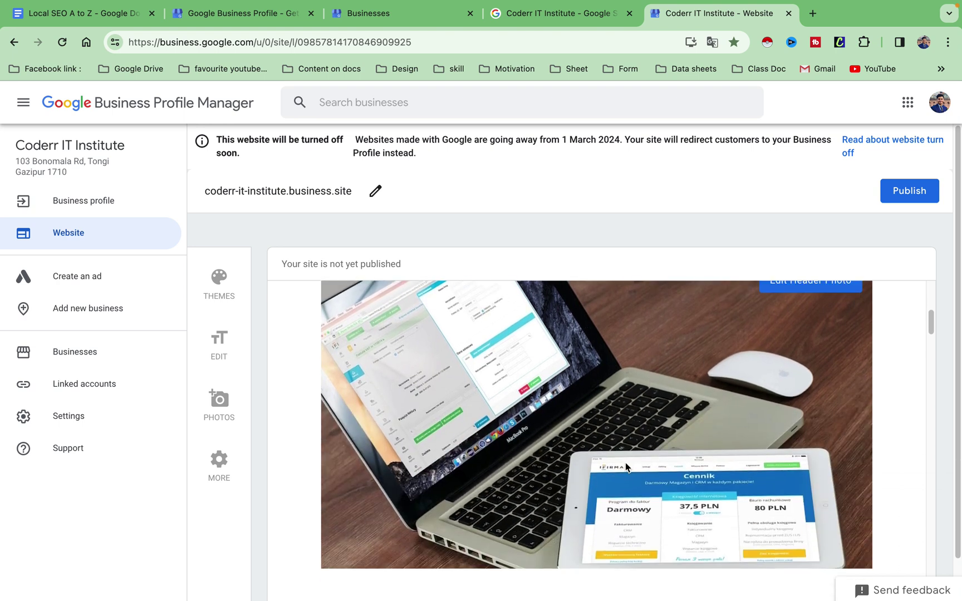
pyautogui.scroll(-6, 644, 444)
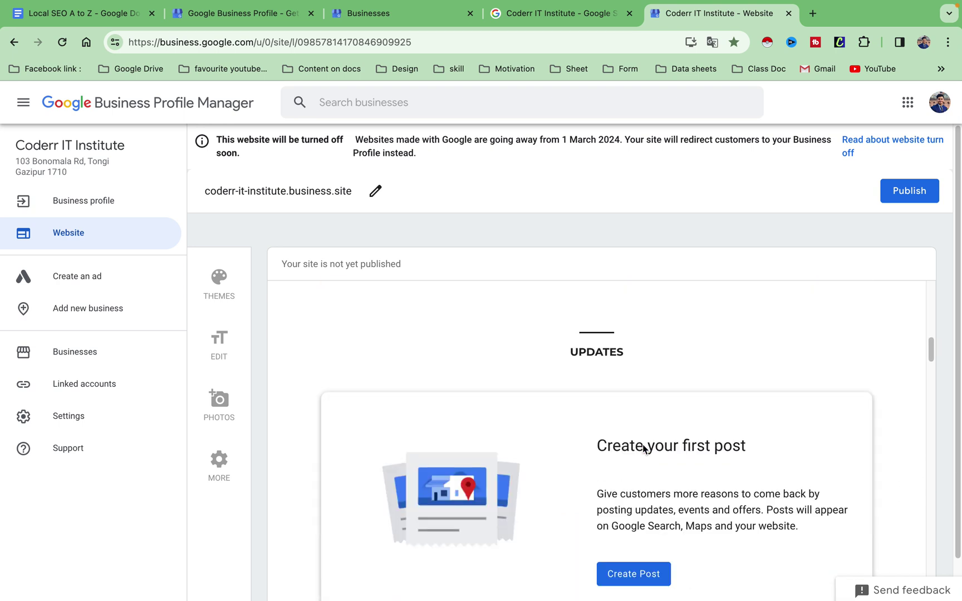
pyautogui.scroll(-5, 654, 454)
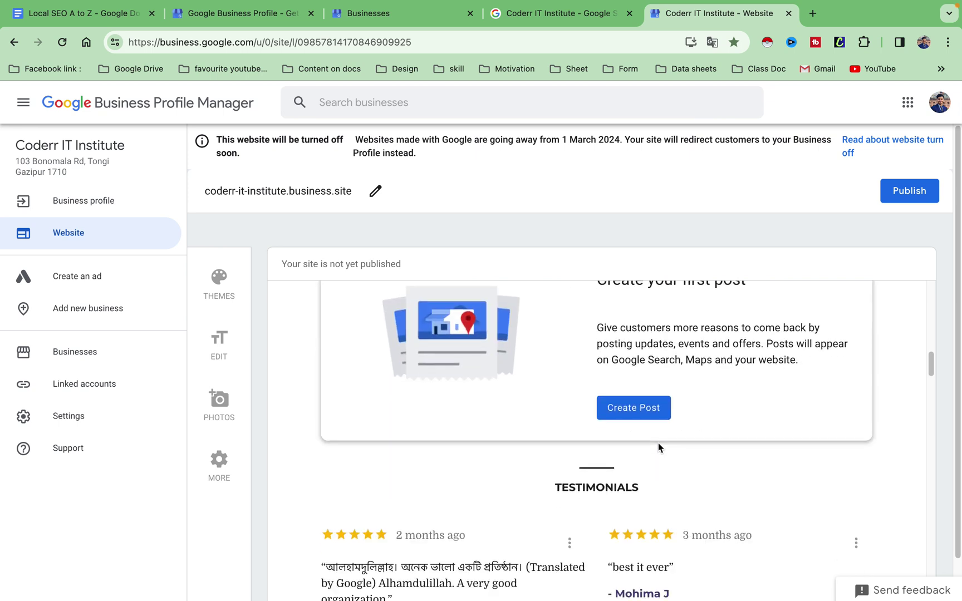
pyautogui.scroll(-4, 641, 457)
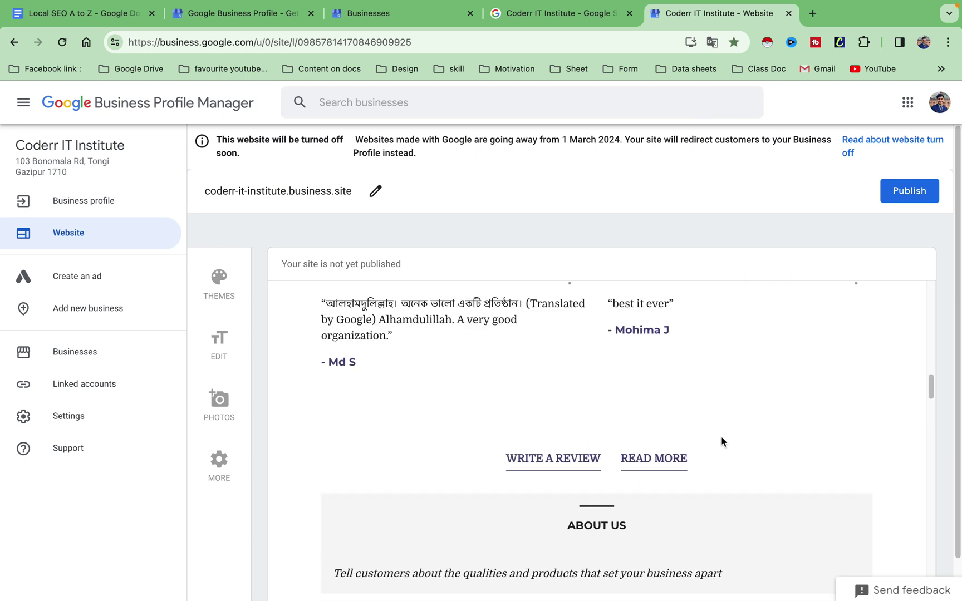
pyautogui.scroll(-2, 613, 473)
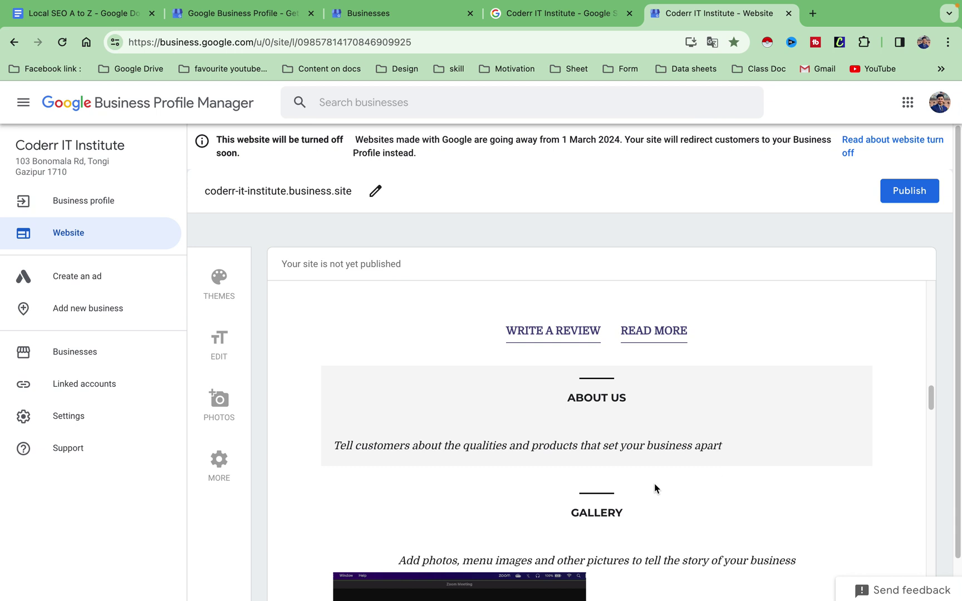
pyautogui.scroll(-1, 654, 488)
pyautogui.scroll(-2, 637, 402)
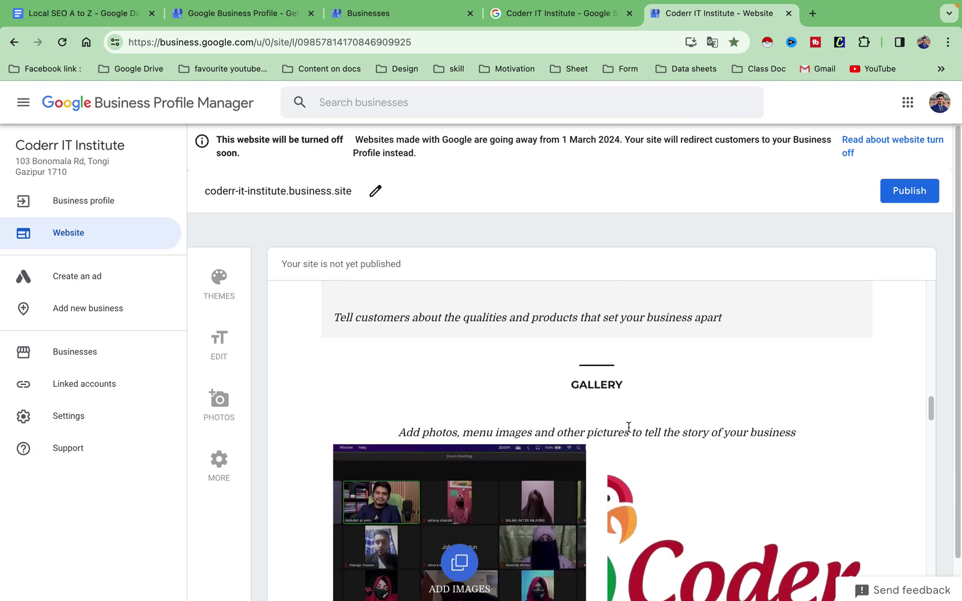
pyautogui.scroll(-6, 607, 401)
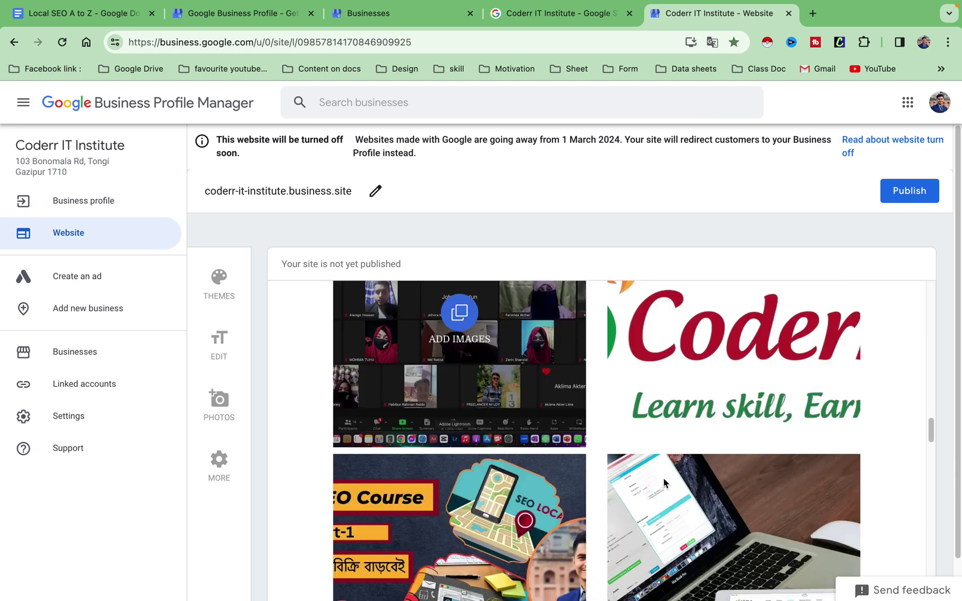
pyautogui.scroll(-10, 636, 486)
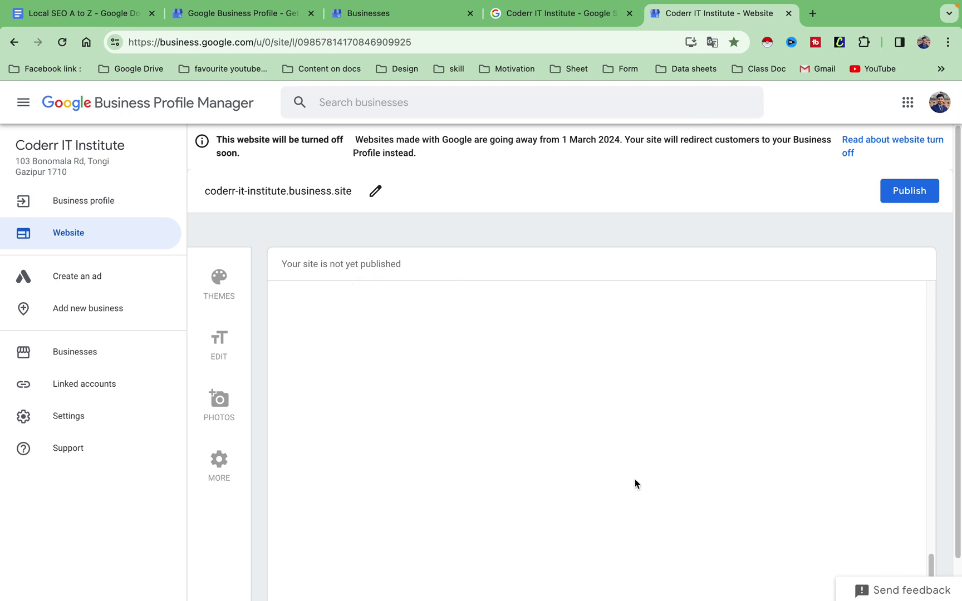
pyautogui.scroll(15, 633, 474)
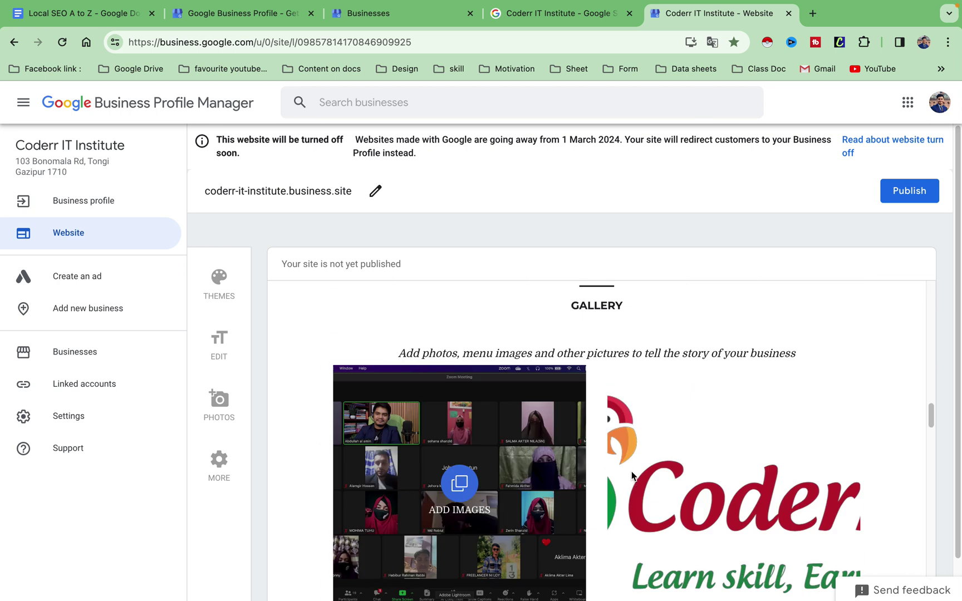
pyautogui.scroll(10, 631, 475)
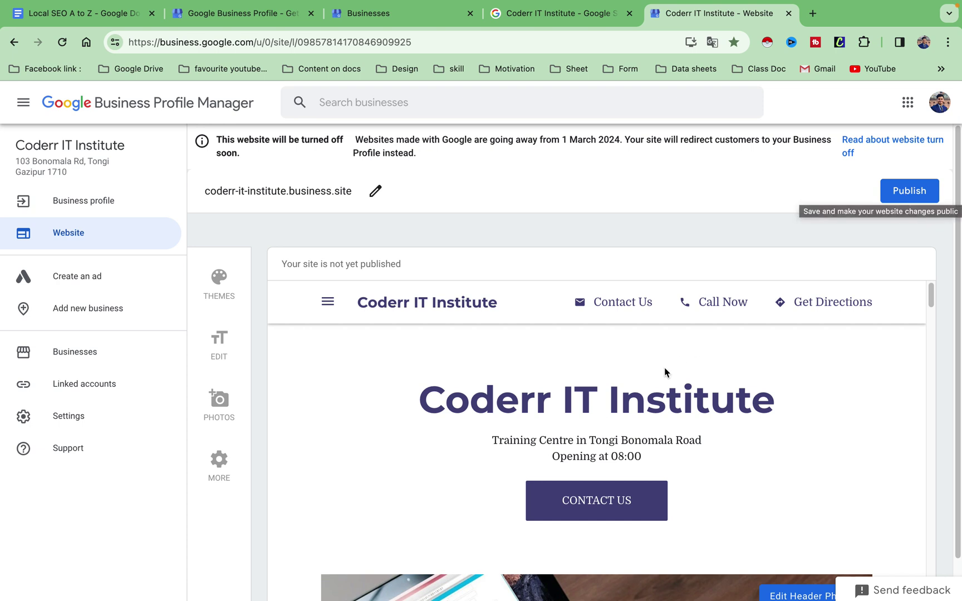
# Publish the Coderr IT Institute website and open the live site.
pyautogui.scroll(-3, 673, 376)
pyautogui.scroll(3, 682, 379)
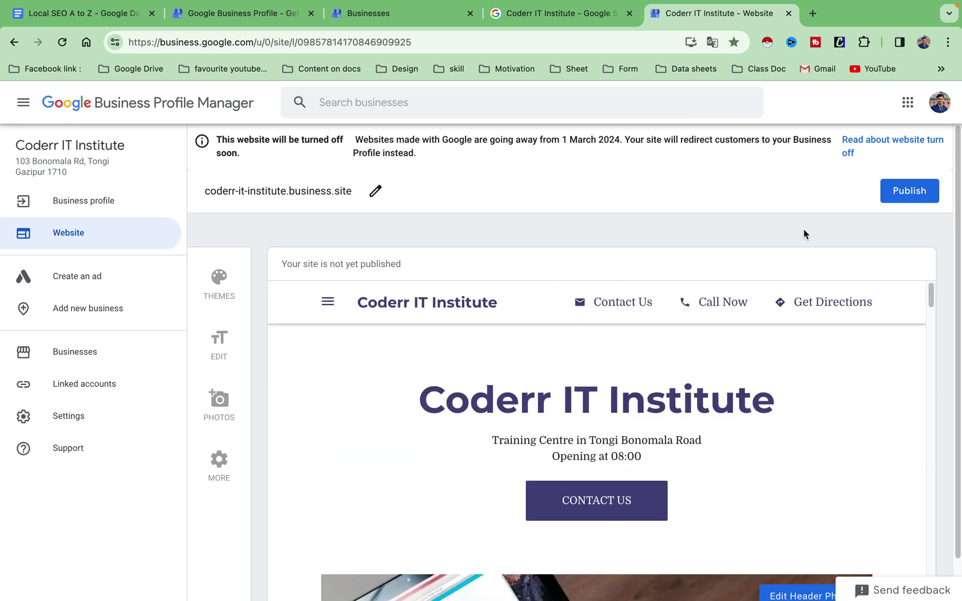
pyautogui.click(905, 190)
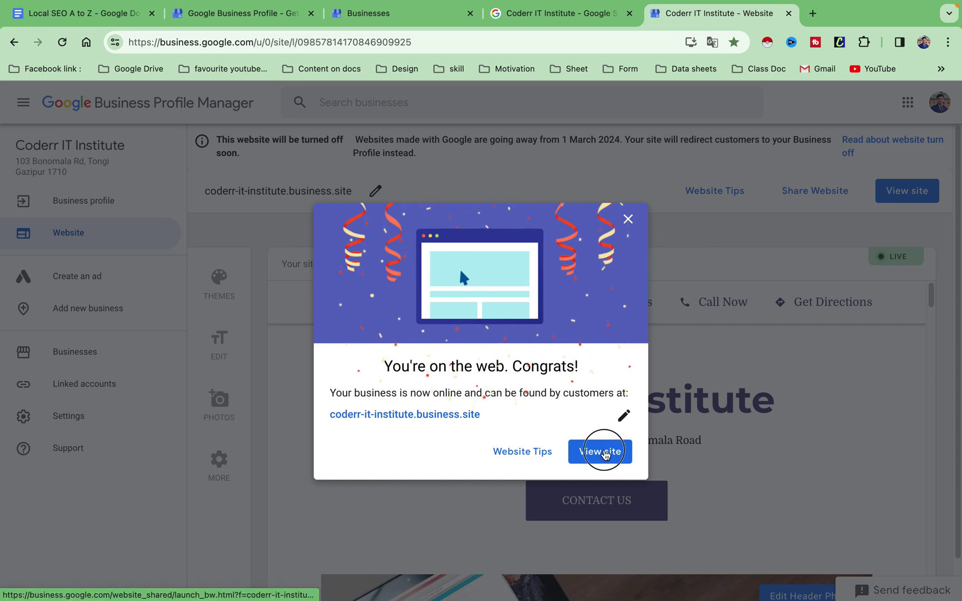
pyautogui.click(604, 459)
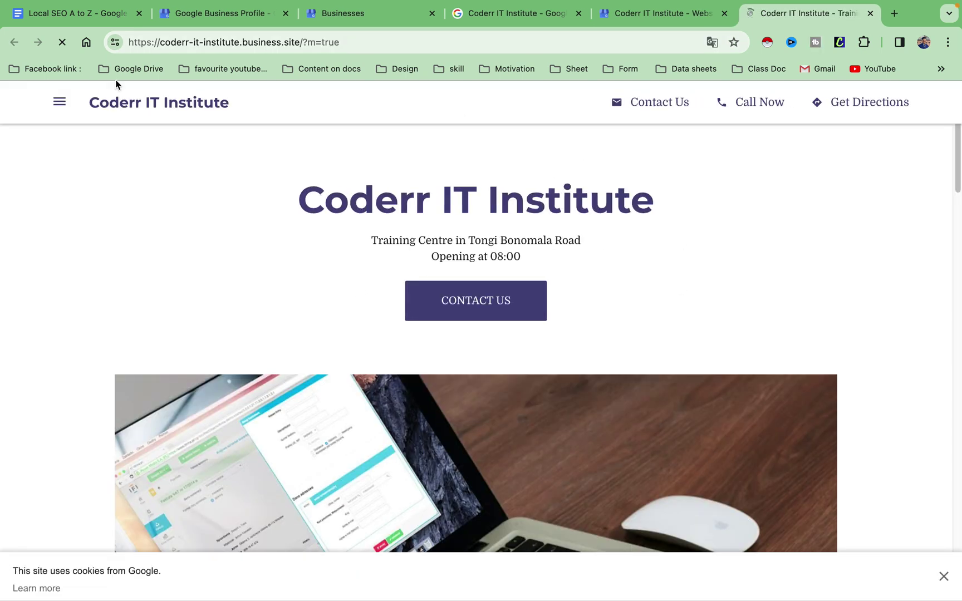
# Check the live site's navigation menu and its sections from Testimonials and Gallery to the Contact Us map.
pyautogui.click(60, 103)
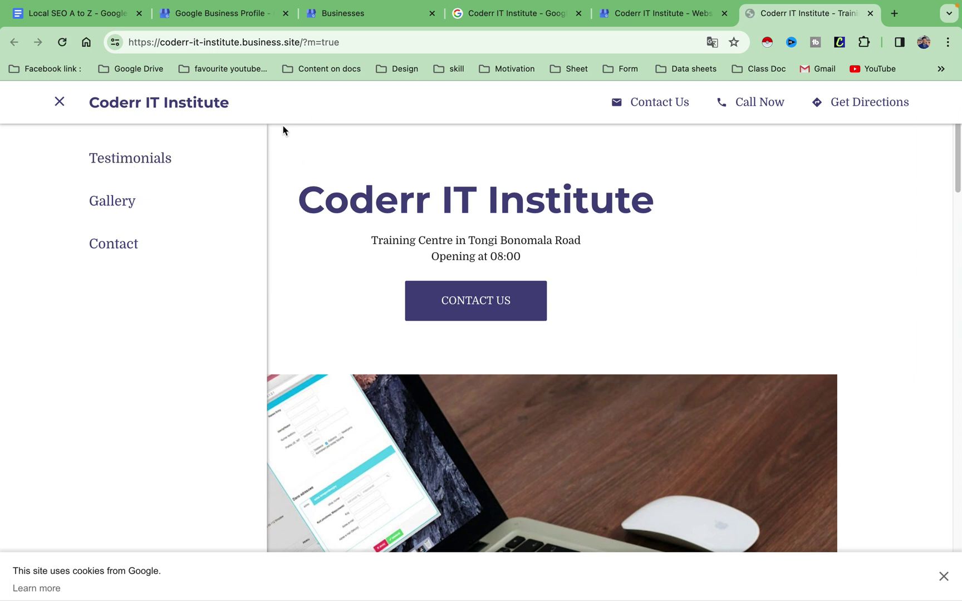
pyautogui.click(58, 111)
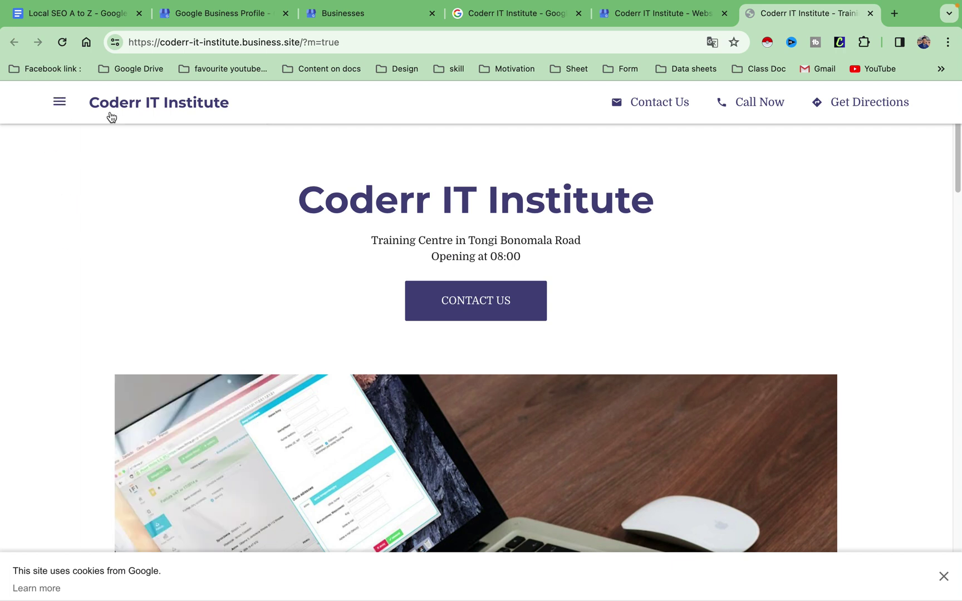
pyautogui.scroll(-7, 518, 357)
pyautogui.scroll(-9, 528, 376)
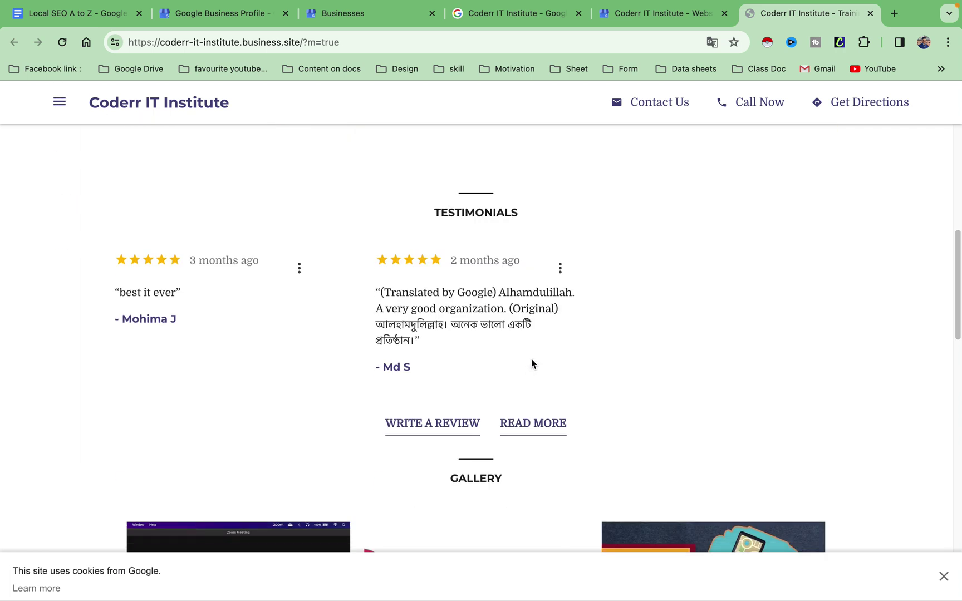
pyautogui.scroll(6, 532, 362)
pyautogui.scroll(-15, 531, 363)
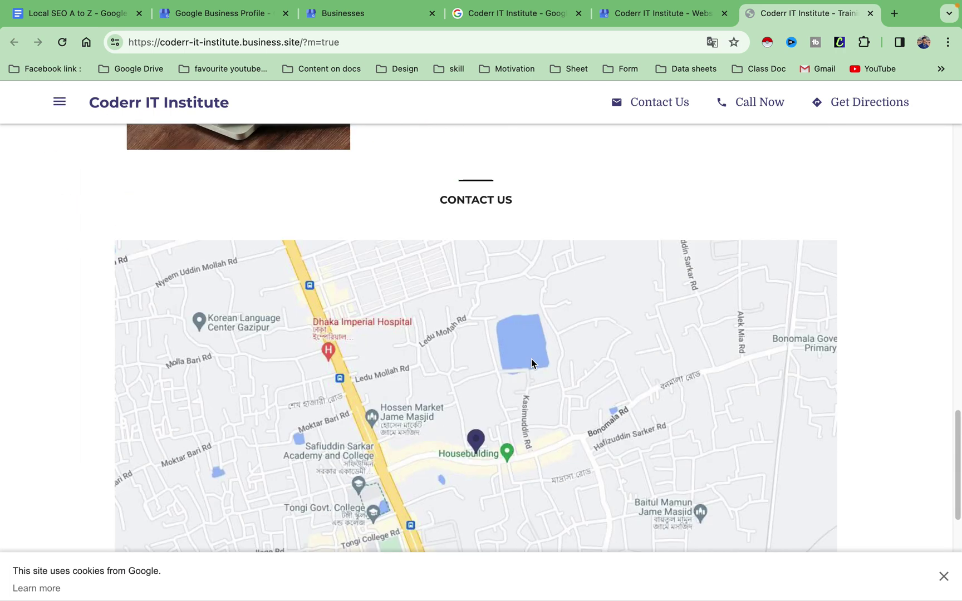
pyautogui.scroll(20, 530, 364)
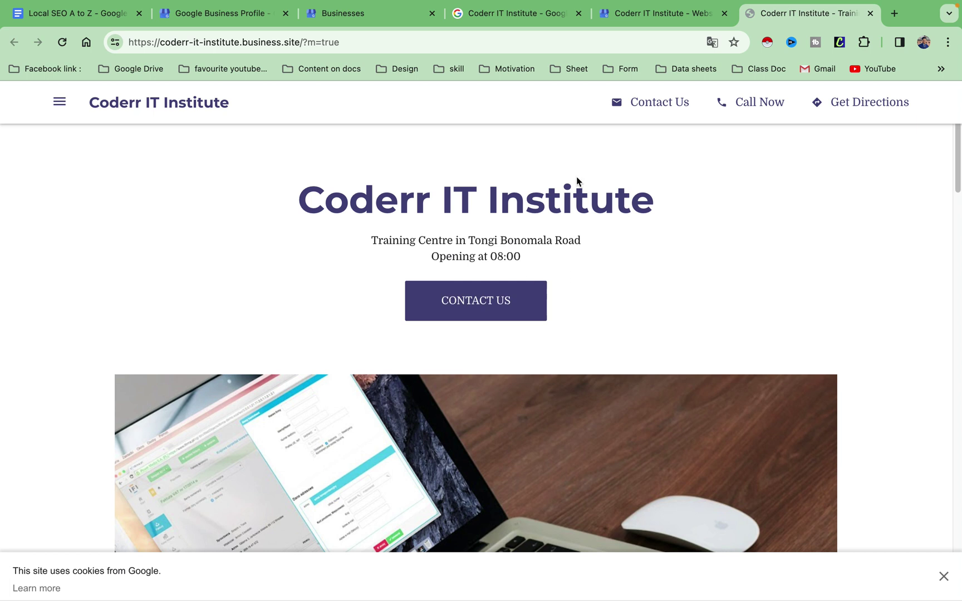
# Open the business manager from the Google Business Profile overview page and switch to the Coderr IT Institute search results.
pyautogui.click(356, 16)
pyautogui.click(628, 17)
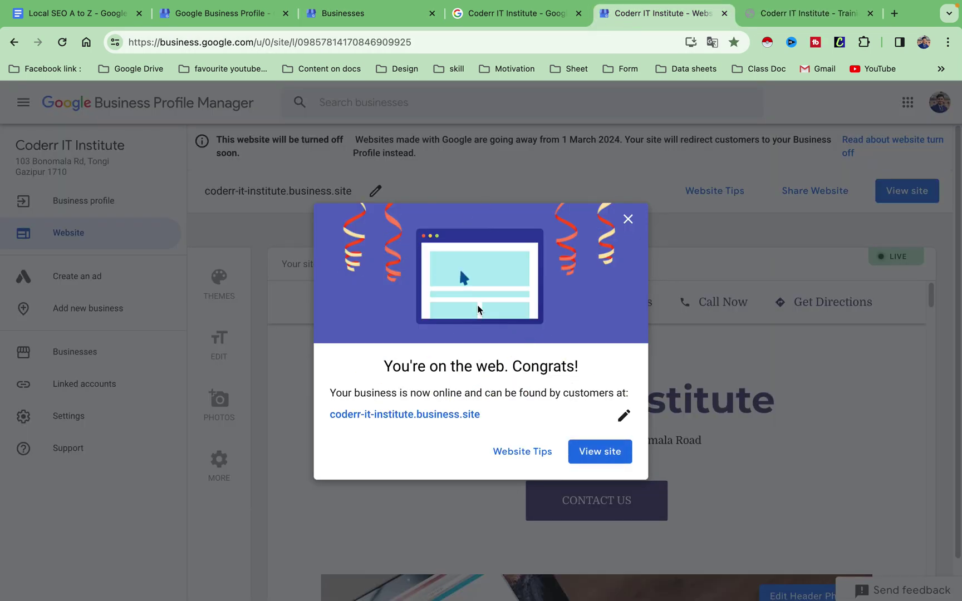
pyautogui.click(208, 17)
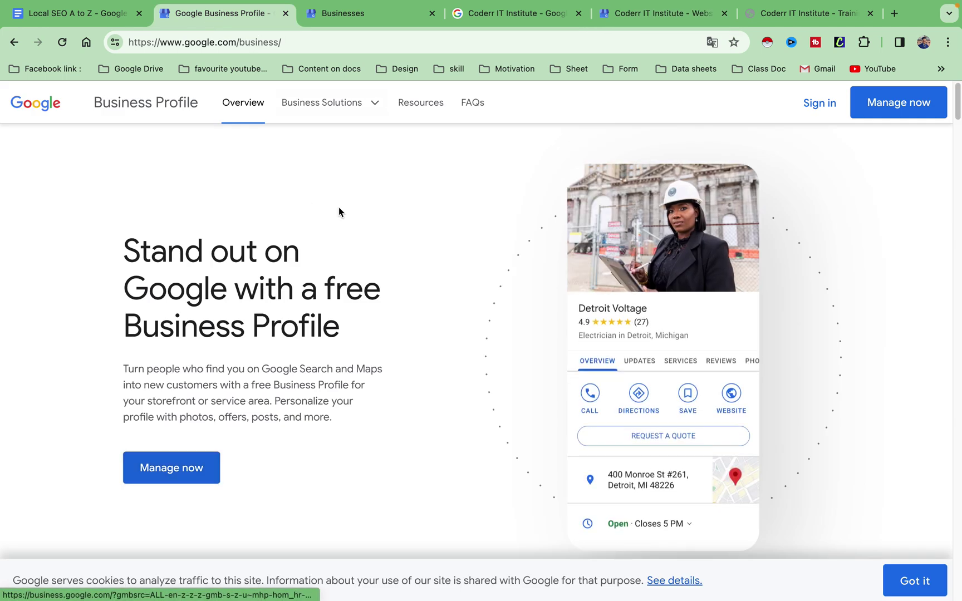
pyautogui.click(197, 474)
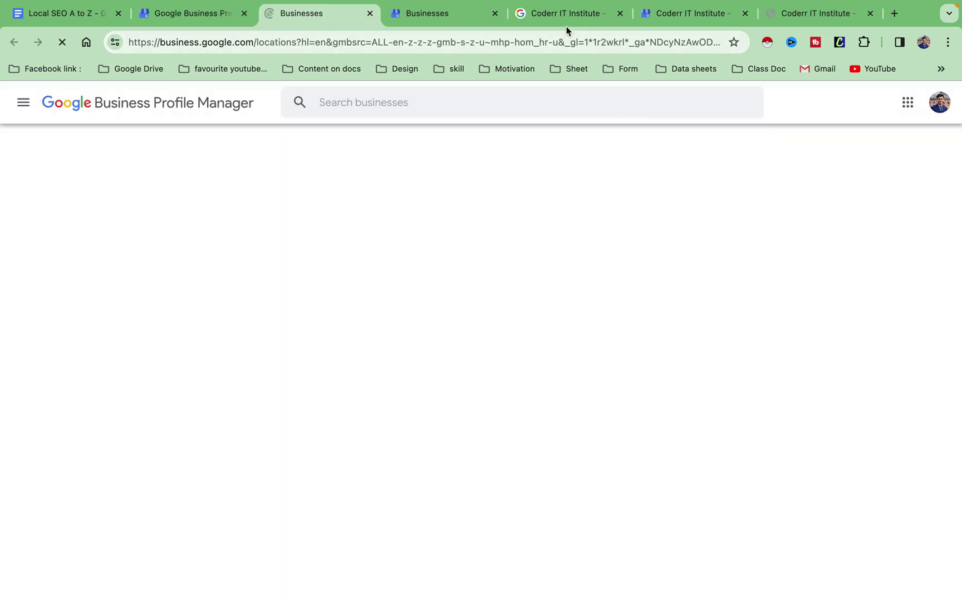
pyautogui.click(566, 14)
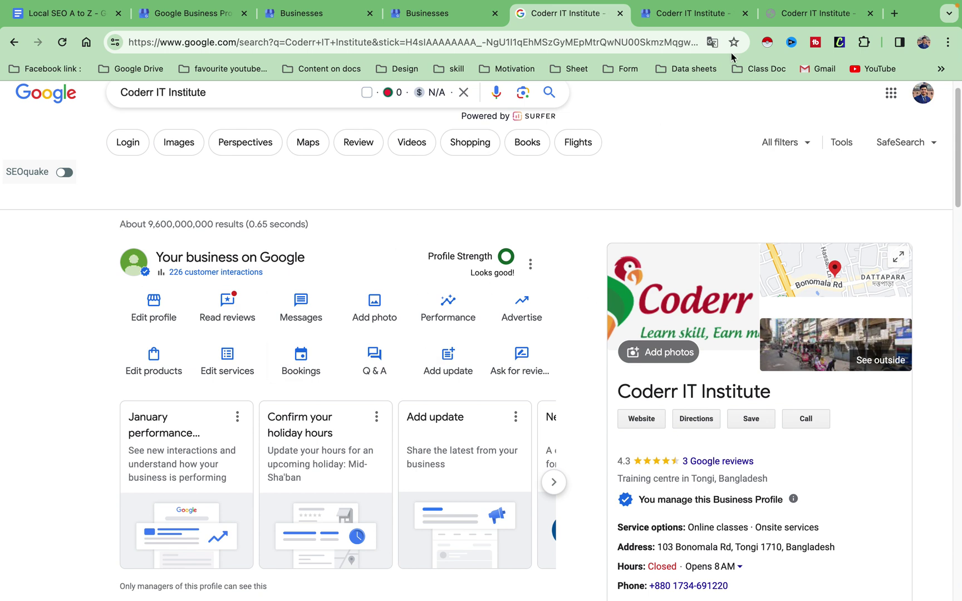
# Check the live site down to its contact details and opening hours, and copy the site's web address.
pyautogui.click(796, 12)
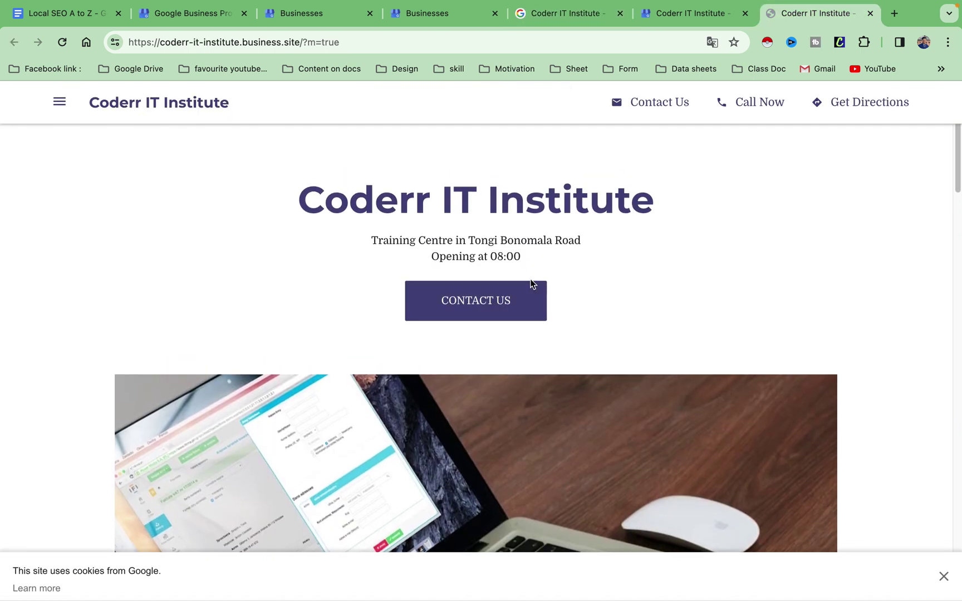
pyautogui.scroll(-20, 509, 386)
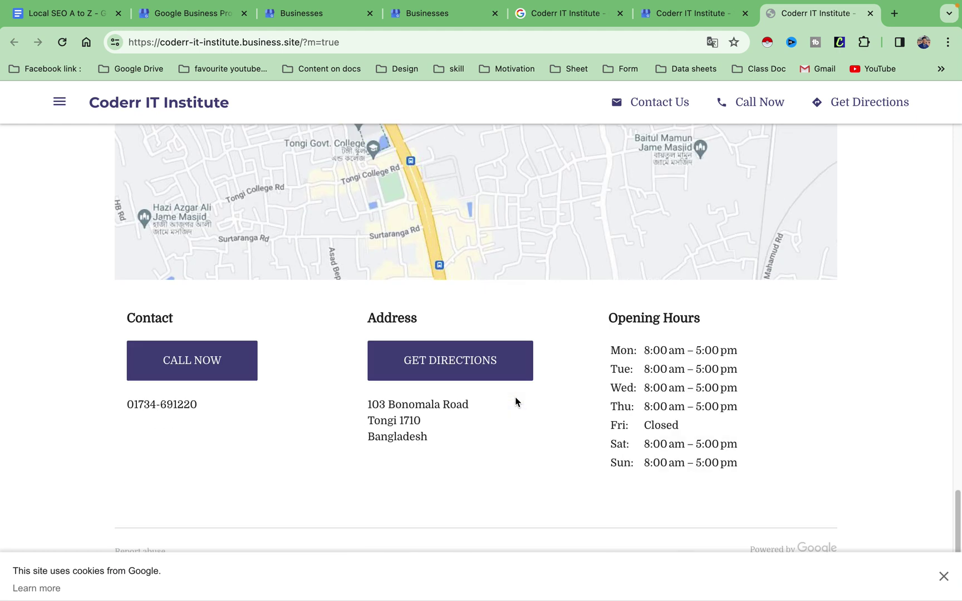
pyautogui.scroll(20, 492, 337)
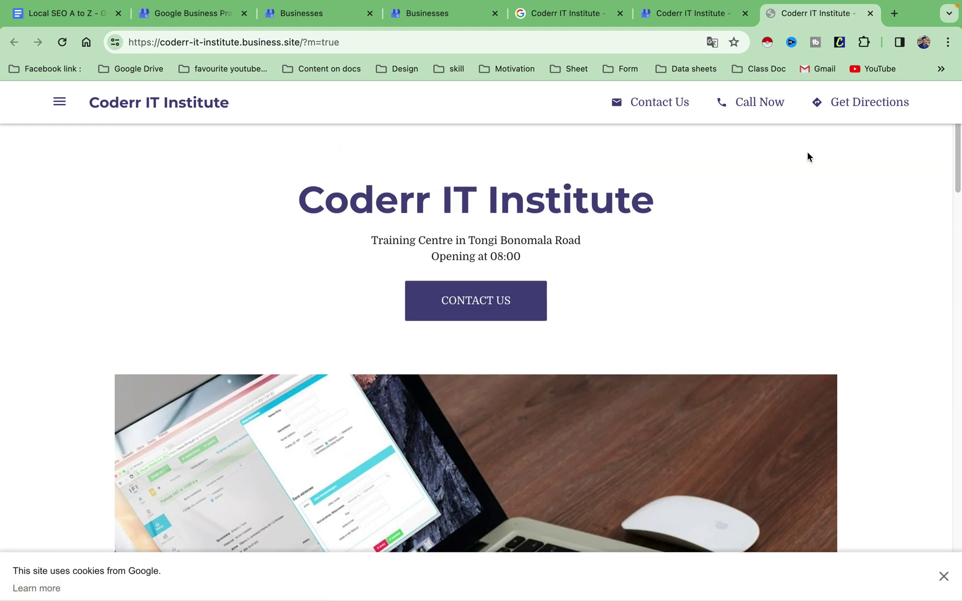
pyautogui.click(289, 42)
pyautogui.rightClick(290, 42)
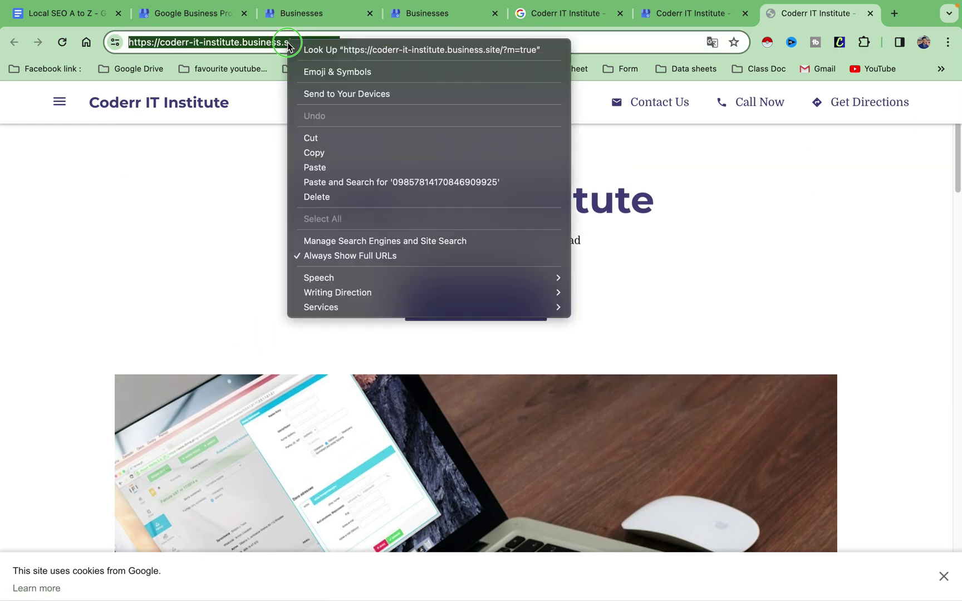
pyautogui.click(326, 152)
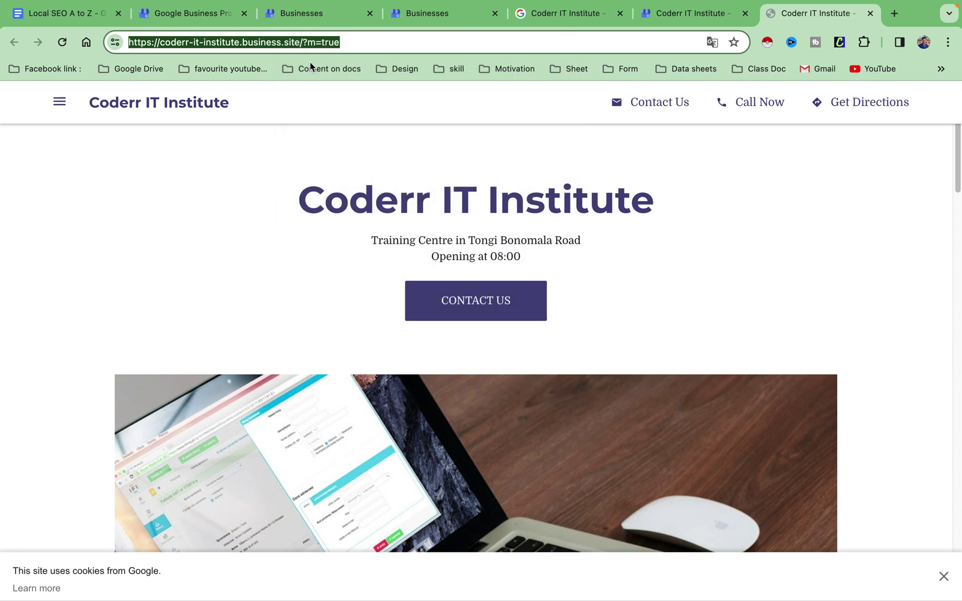
# Examine the Website entry in the contact section of the business profile's information from the Google search results, and close the dialog.
pyautogui.click(571, 12)
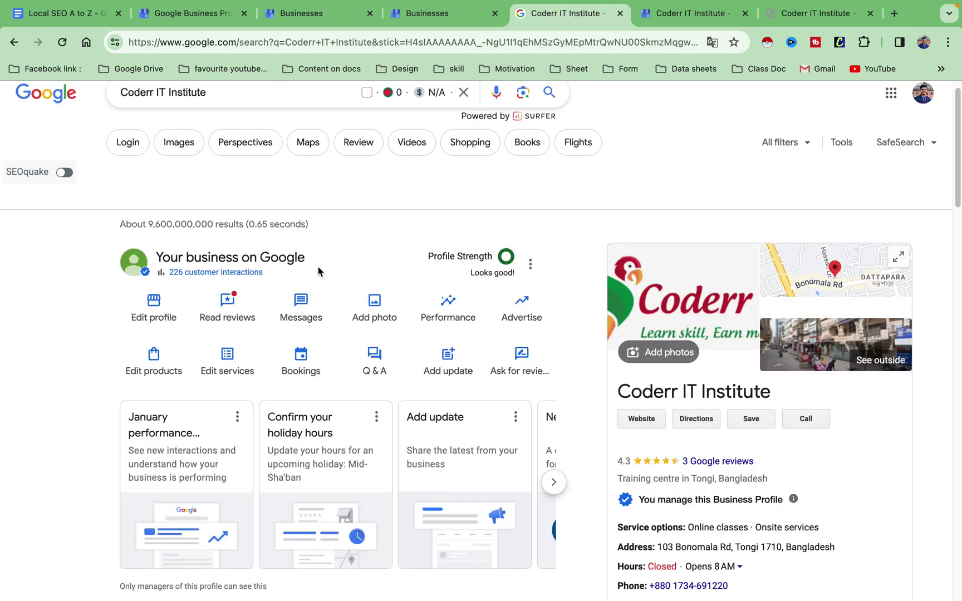
pyautogui.click(154, 312)
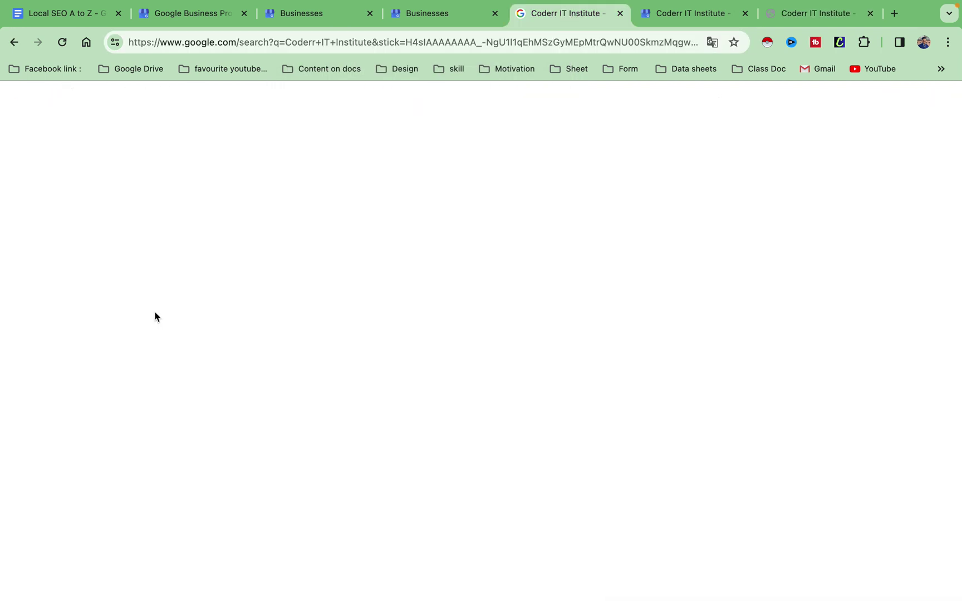
pyautogui.scroll(-2, 361, 357)
pyautogui.scroll(-5, 364, 378)
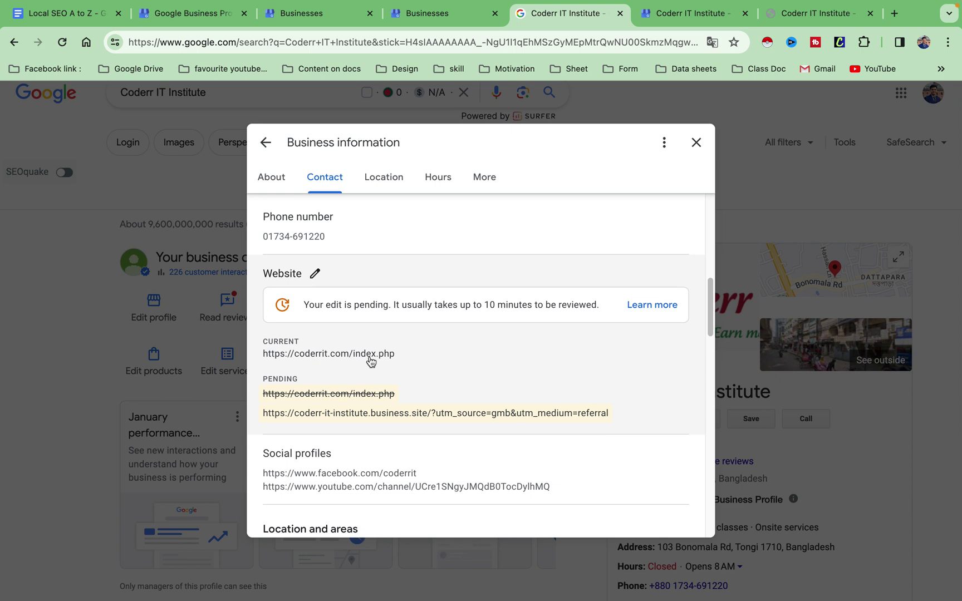
pyautogui.scroll(-1, 339, 363)
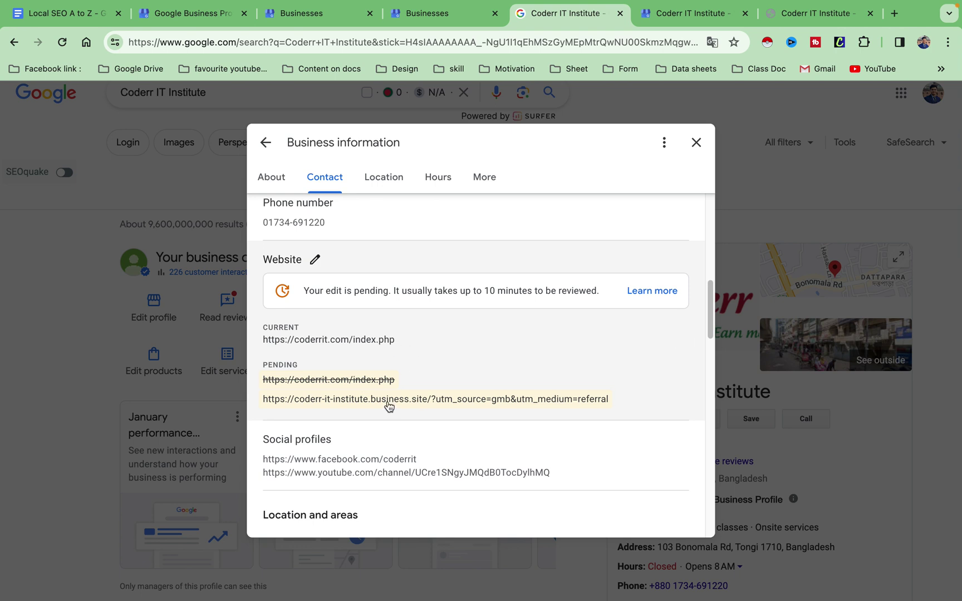
pyautogui.scroll(-5, 418, 403)
pyautogui.scroll(8, 484, 334)
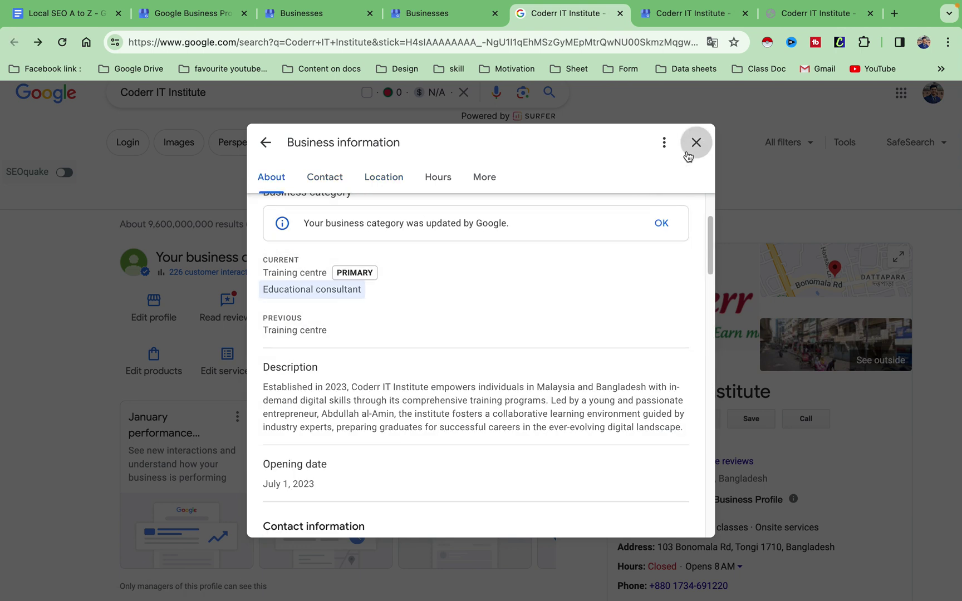
pyautogui.click(696, 142)
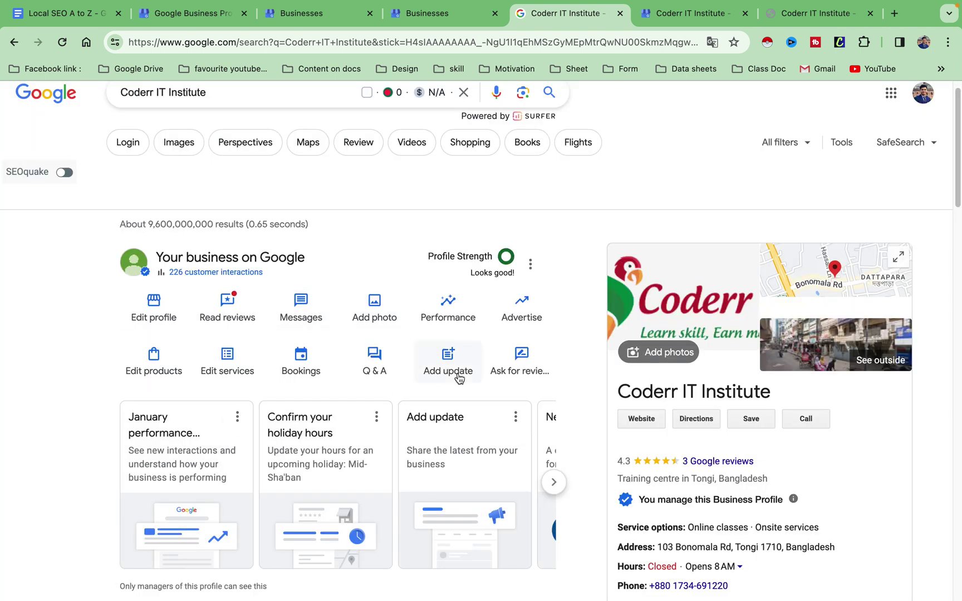
pyautogui.scroll(1, 457, 367)
pyautogui.scroll(-3, 461, 379)
pyautogui.scroll(3, 462, 378)
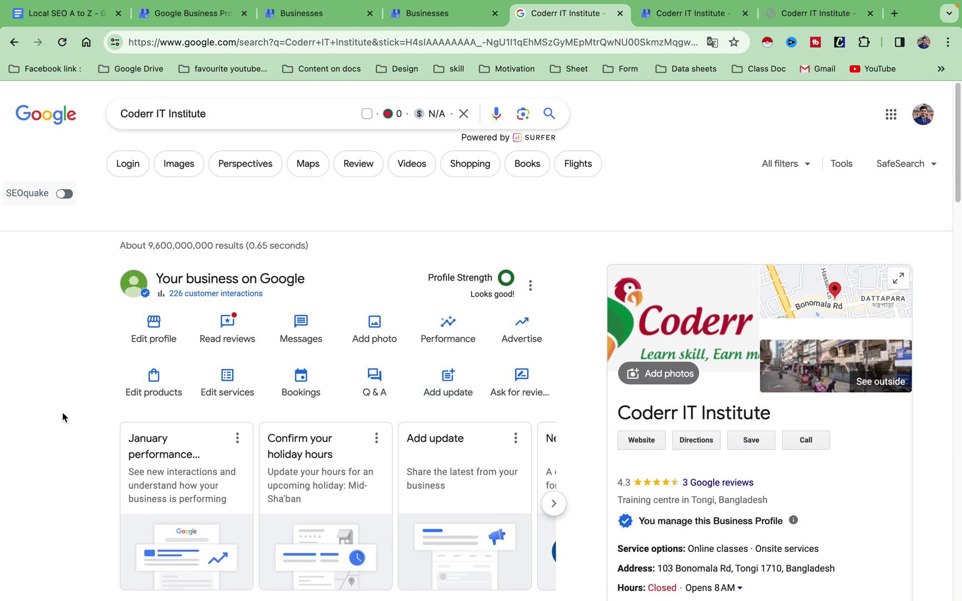